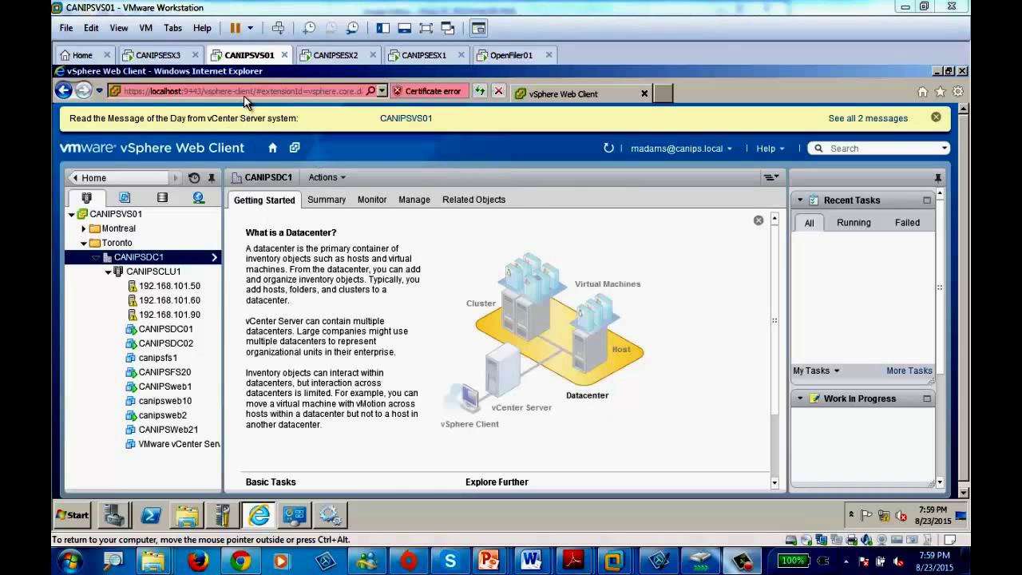
Step: Place CANIPSVS01 first among the open virtual machines and look through the VMware programs installed on it
drag(208, 57, 163, 59)
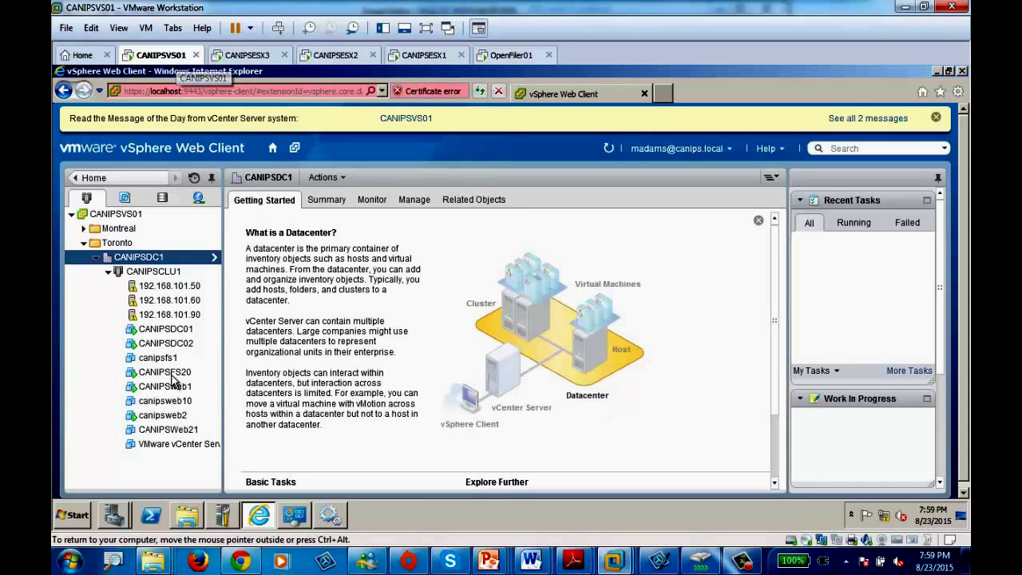
click(68, 515)
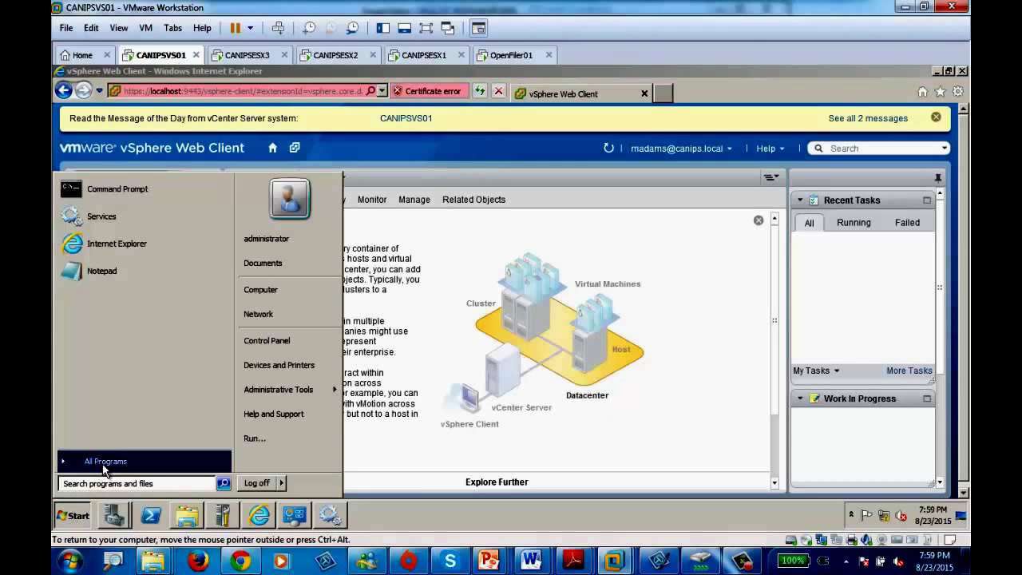
click(97, 470)
click(86, 298)
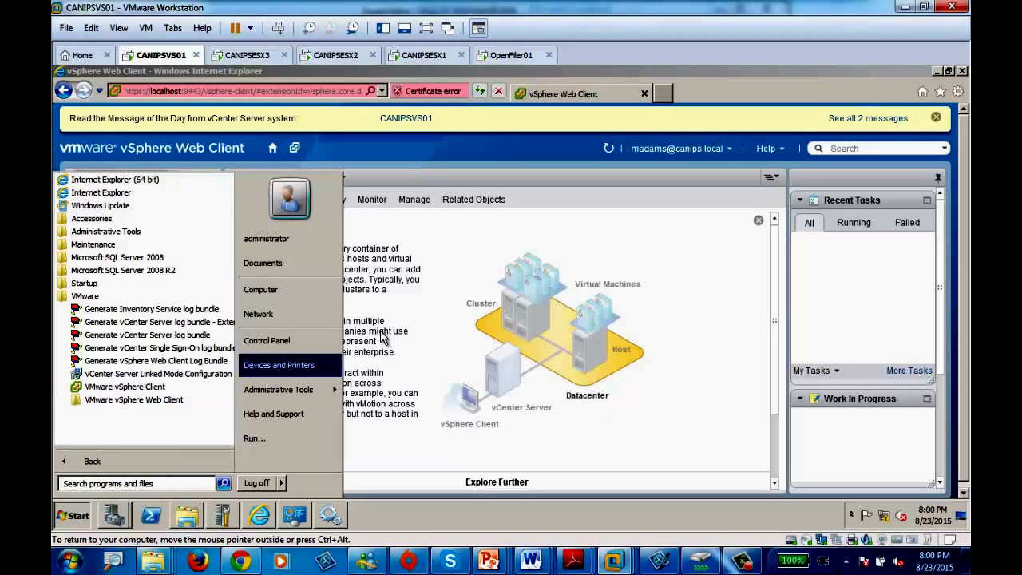
click(471, 256)
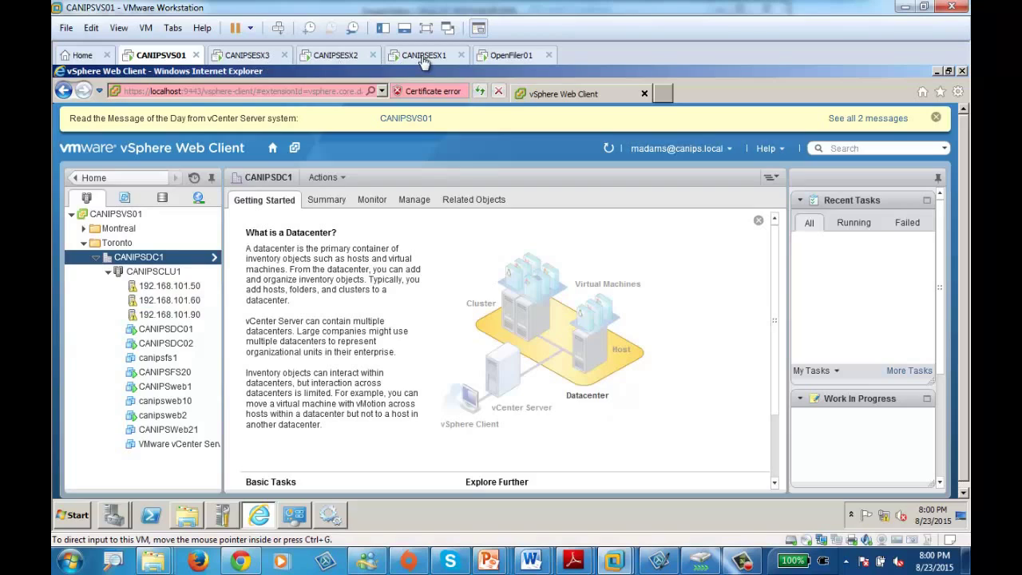
Step: Reorder the open ESXi machines as CANIPSESX1, CANIPSESX2, CANIPSESX3 and look in on OpenFiler01
drag(423, 60, 301, 64)
drag(432, 60, 318, 68)
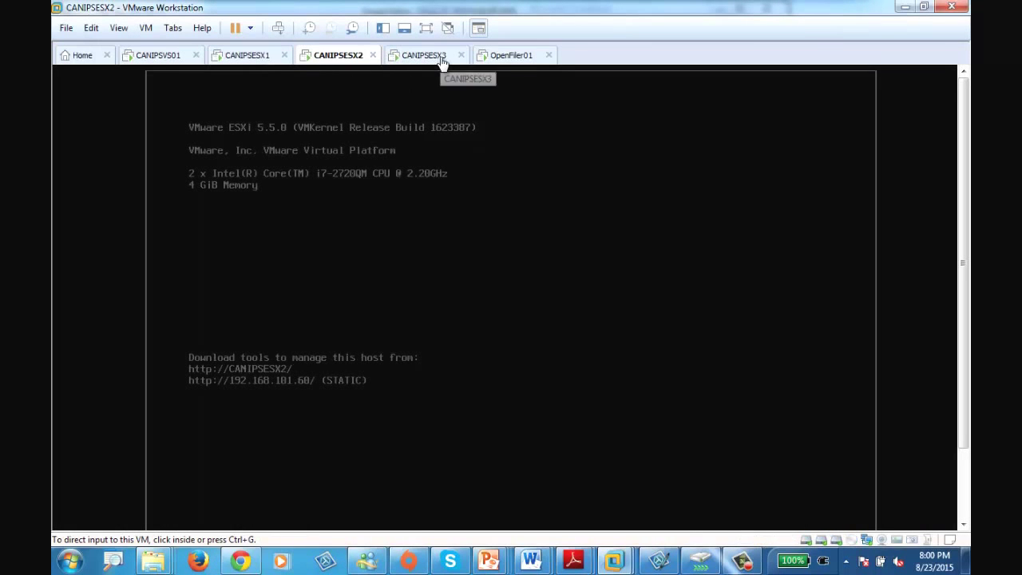
click(516, 58)
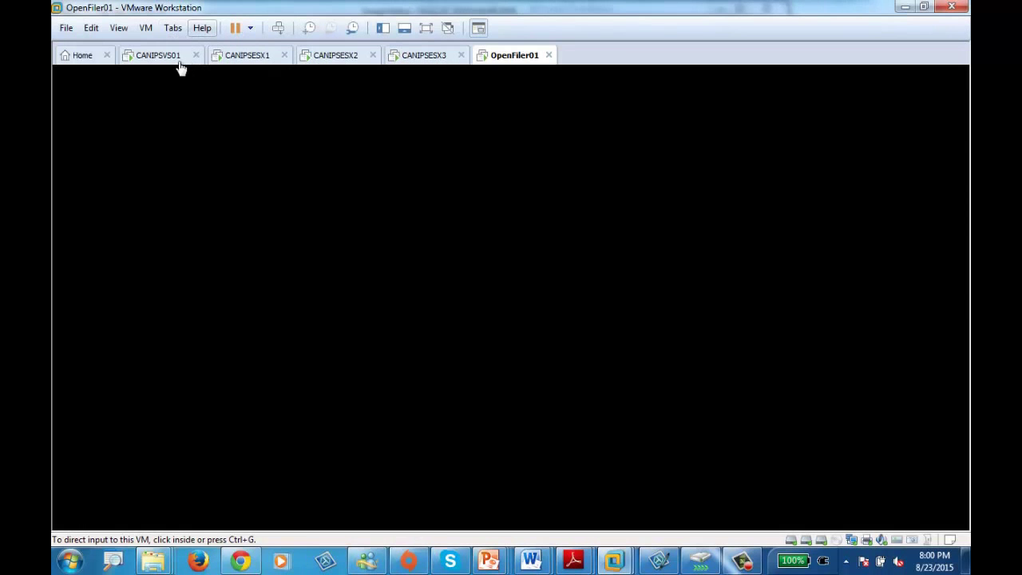
Step: Mount the Vcenter Center - vvc55a.iso image in the CD/DVD drive of CANIPSVS01
click(168, 56)
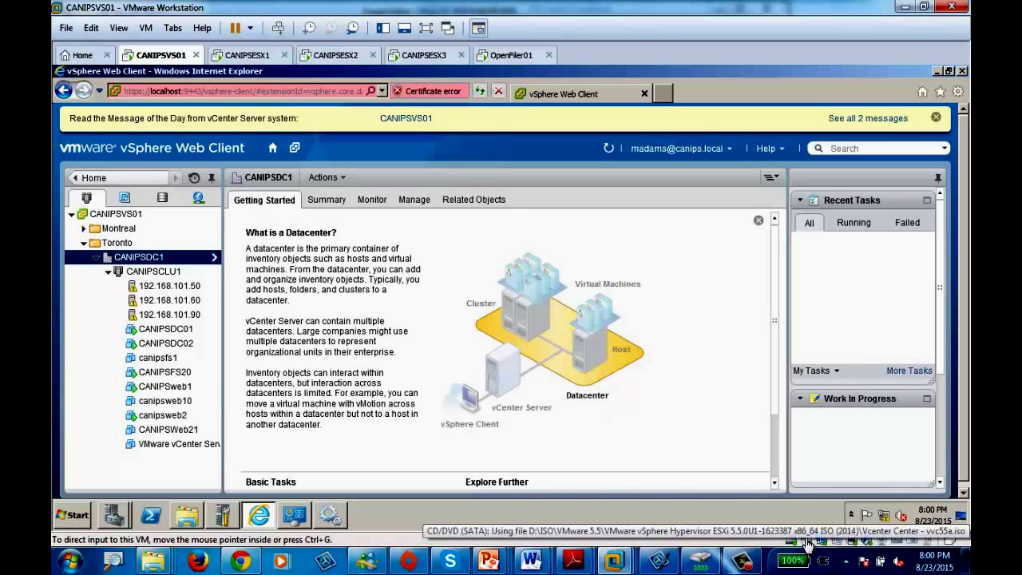
double_click(808, 544)
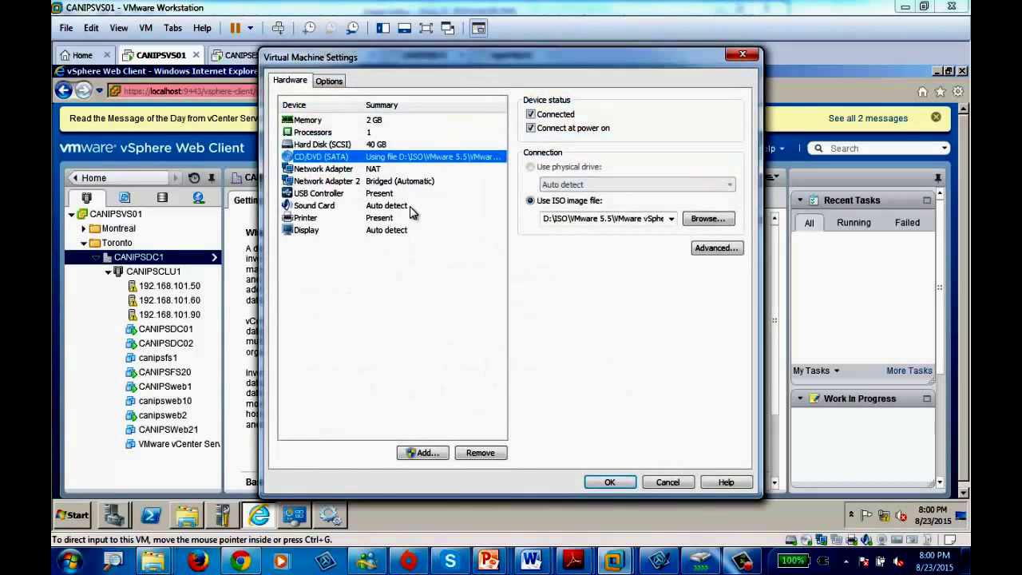
click(706, 226)
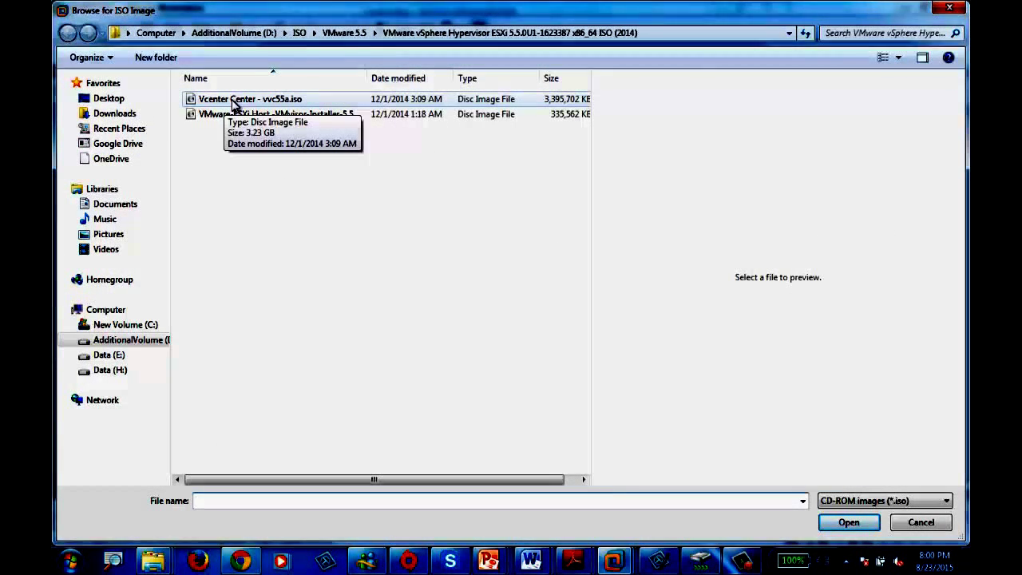
double_click(244, 100)
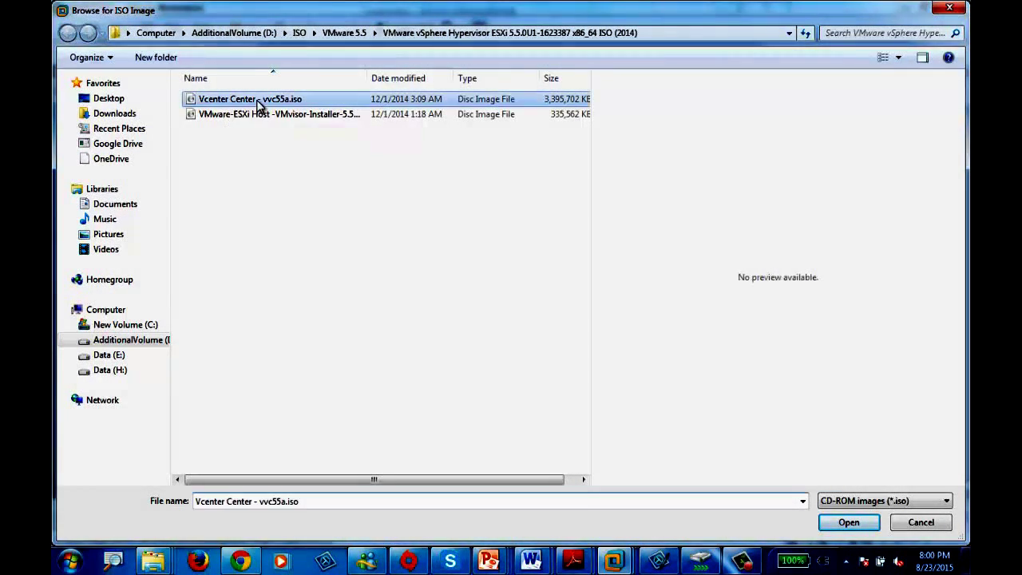
click(610, 483)
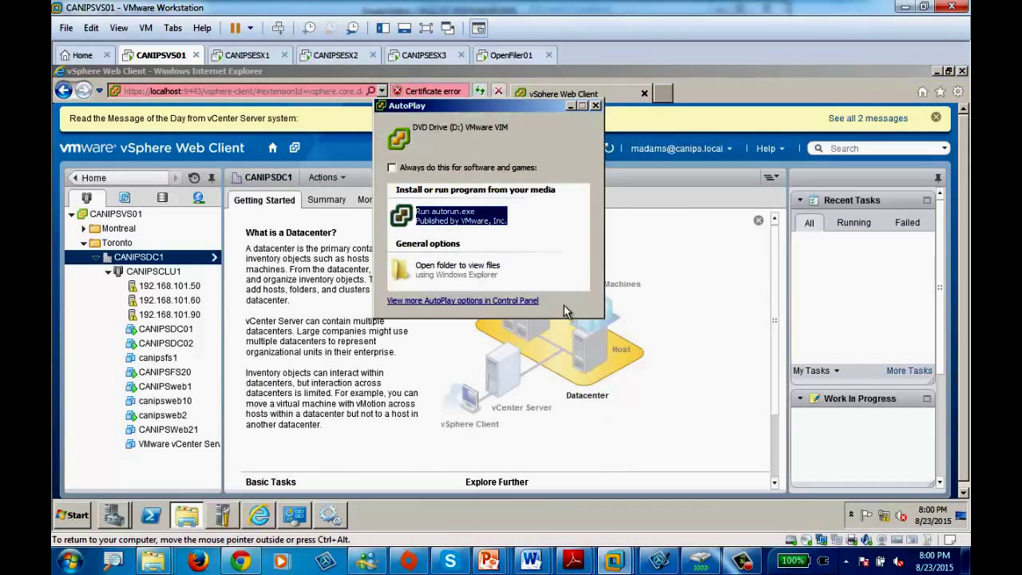
Step: Run autorun.exe from the mounted disc and start the vSphere Update Manager installation in English (United States)
click(452, 221)
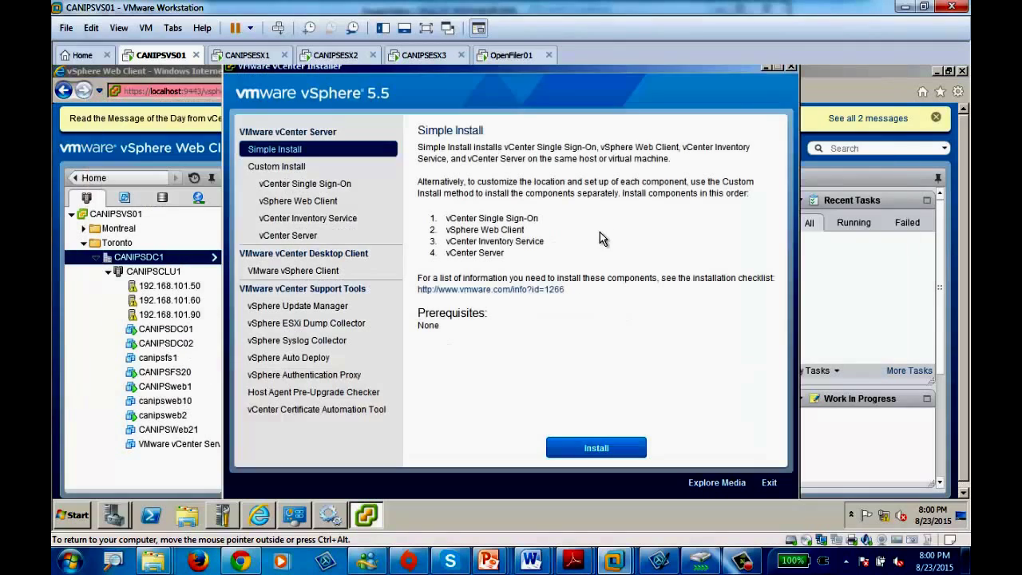
click(306, 314)
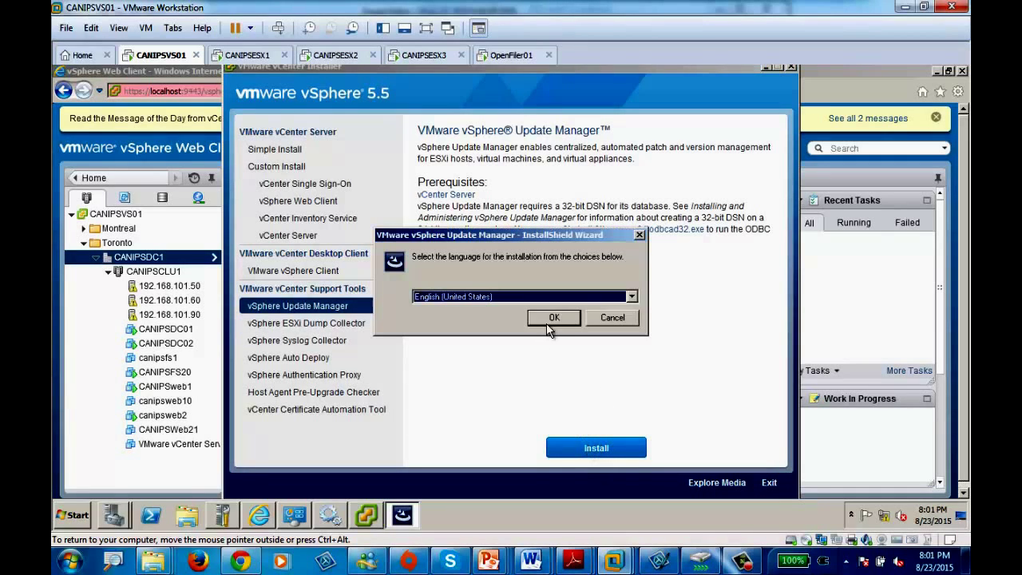
click(543, 318)
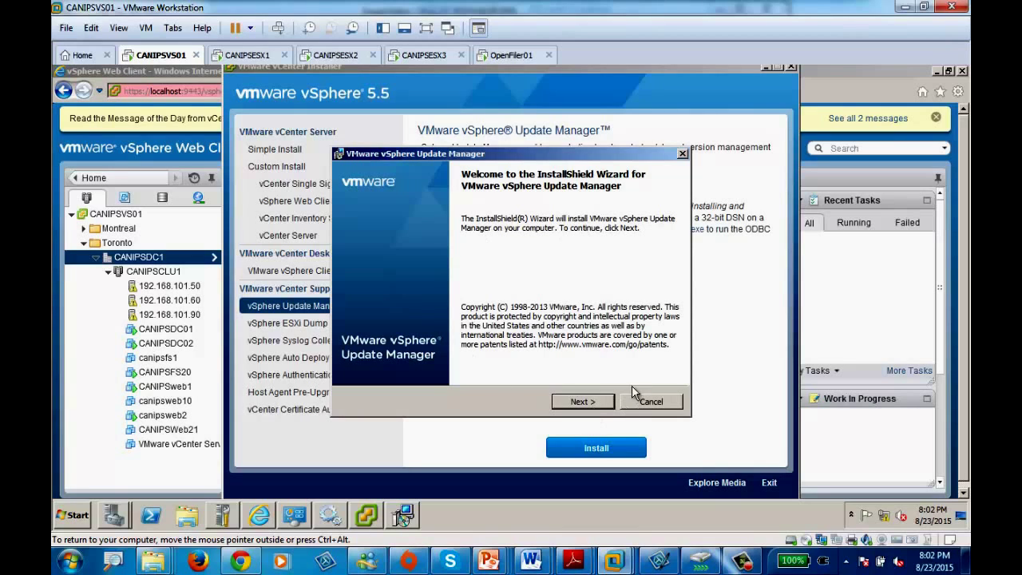
Step: Accept the Update Manager license agreement and keep downloading updates from default sources immediately after installation
click(580, 406)
click(578, 402)
click(432, 351)
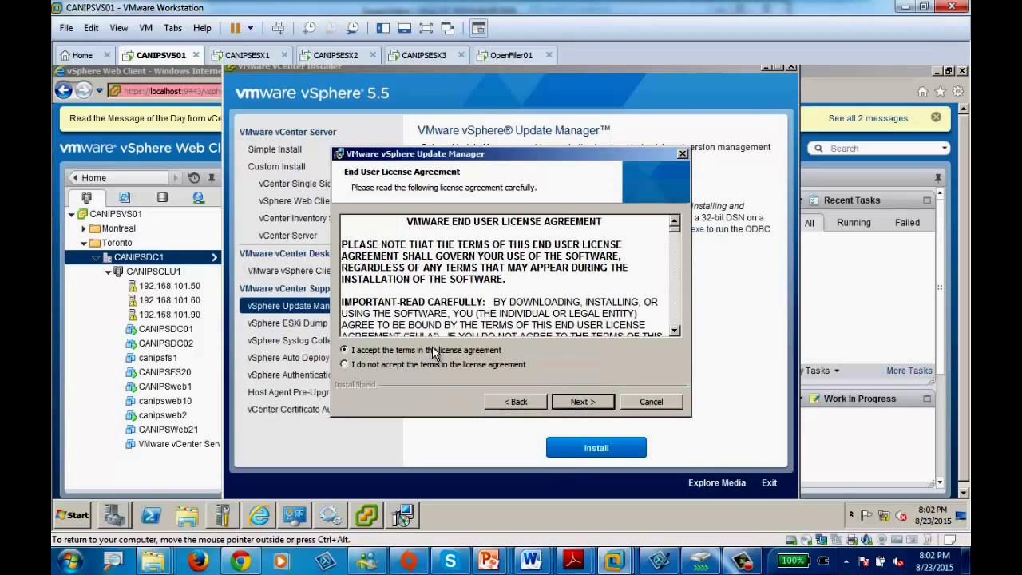
click(582, 404)
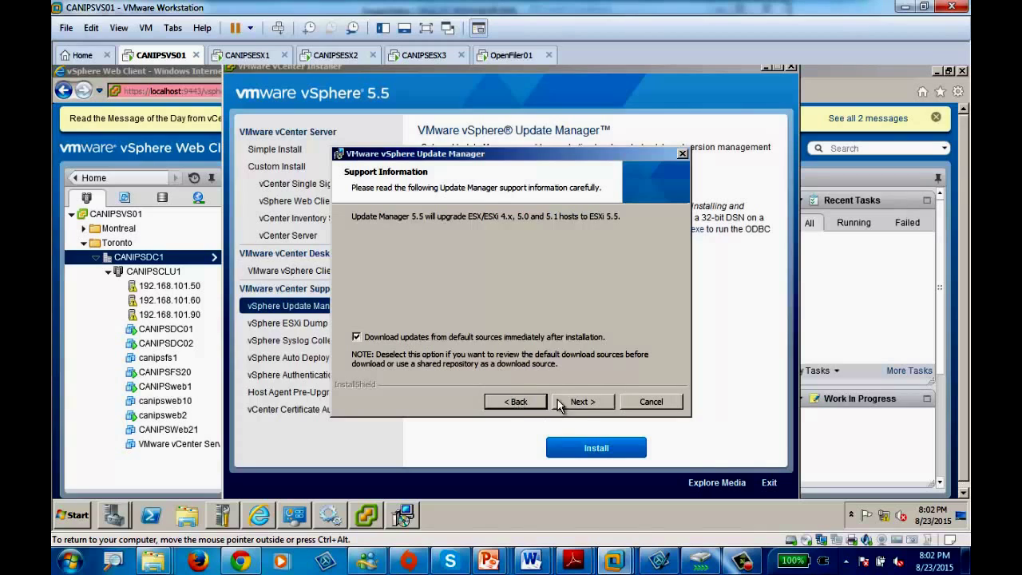
click(582, 402)
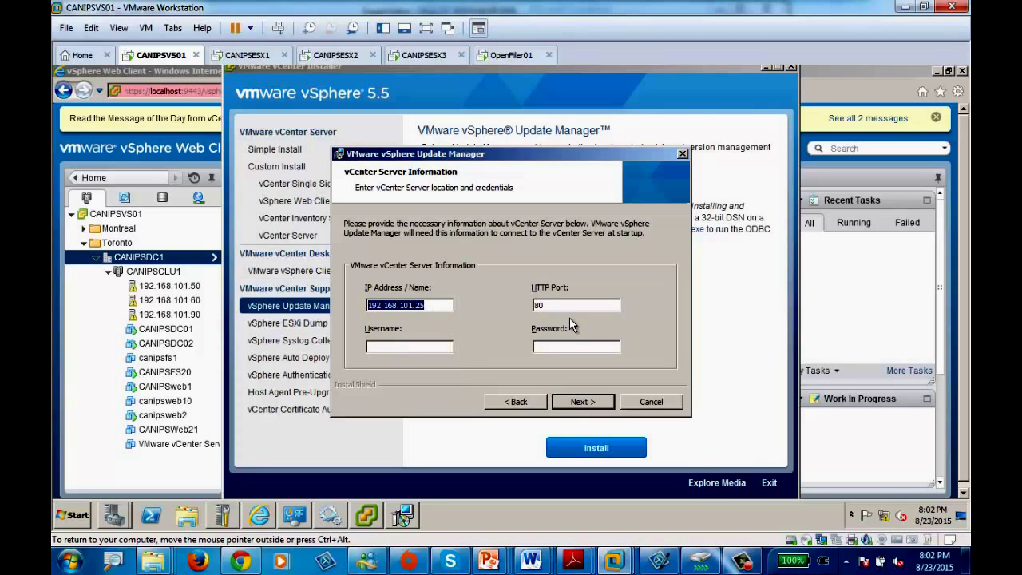
Step: Provide the vCenter Server administrator user name and account password, keeping IP address 192.168.101.25 and HTTP port 80
click(396, 347)
text(adminis)
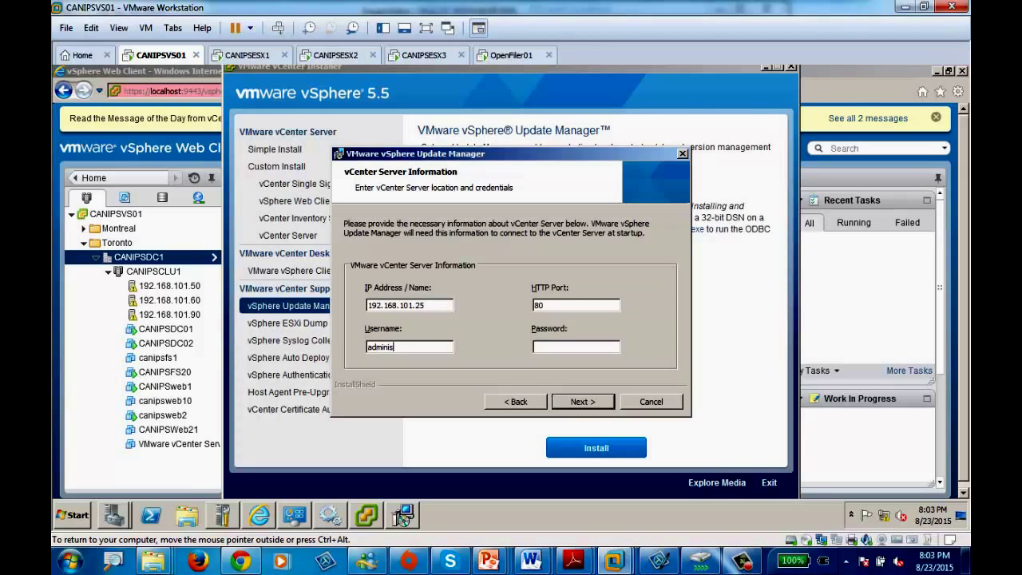
text(trator@vsphere.local)
key(Tab)
text(**********)
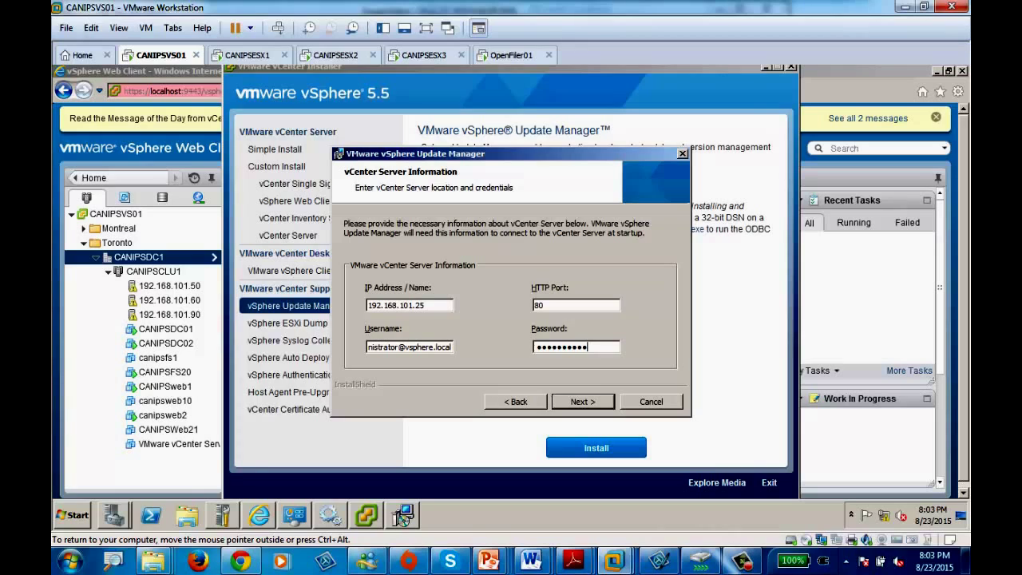
click(581, 402)
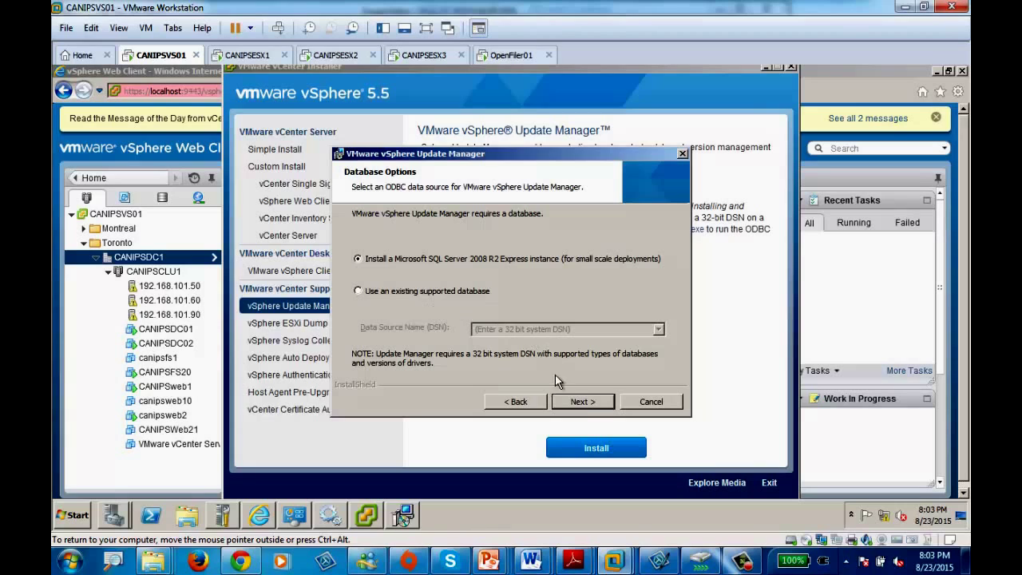
Step: Install Update Manager with a Microsoft SQL Server 2008 R2 Express instance, keeping the default ports and destination folders
click(584, 401)
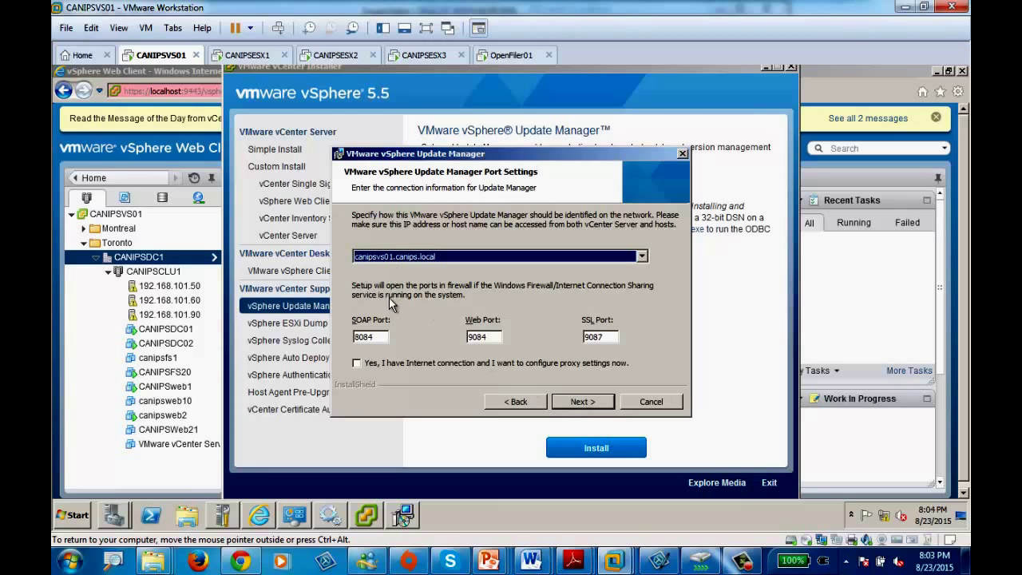
click(583, 402)
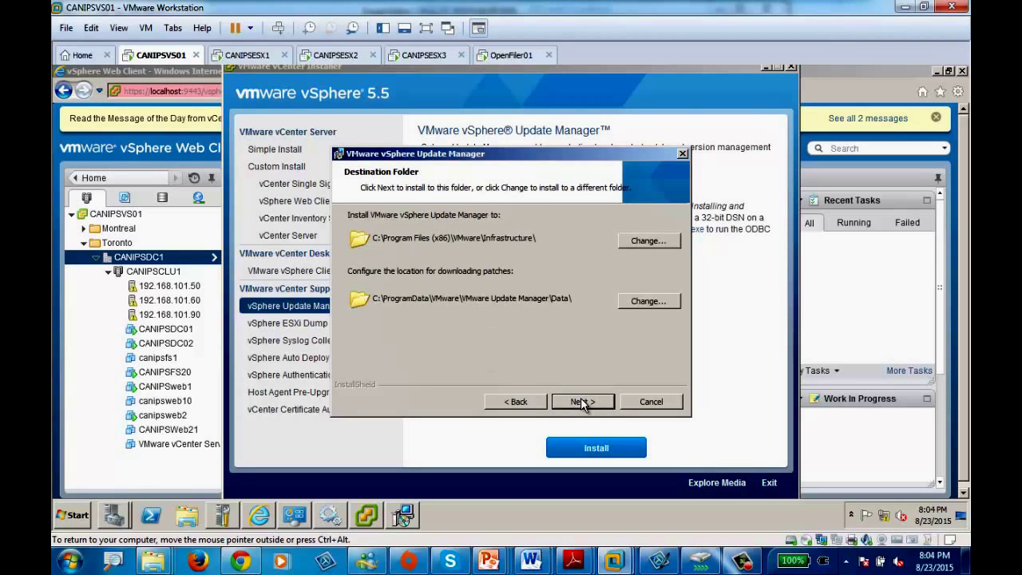
click(583, 402)
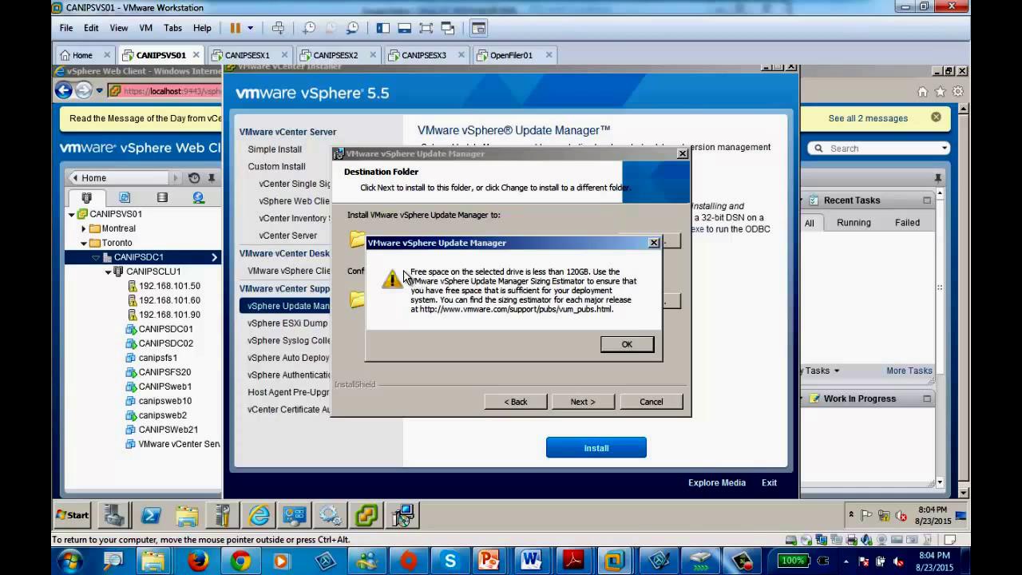
click(627, 345)
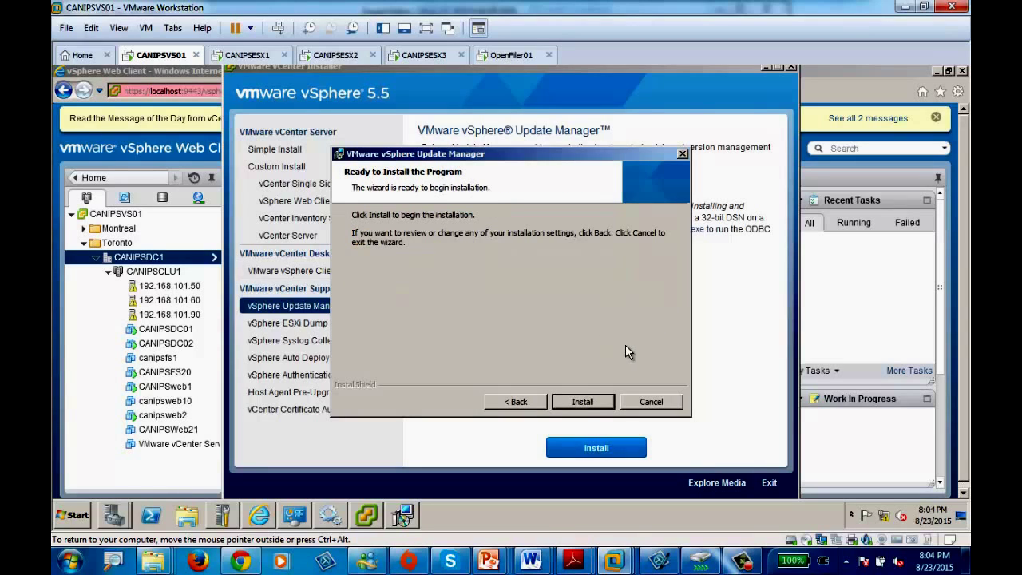
click(584, 402)
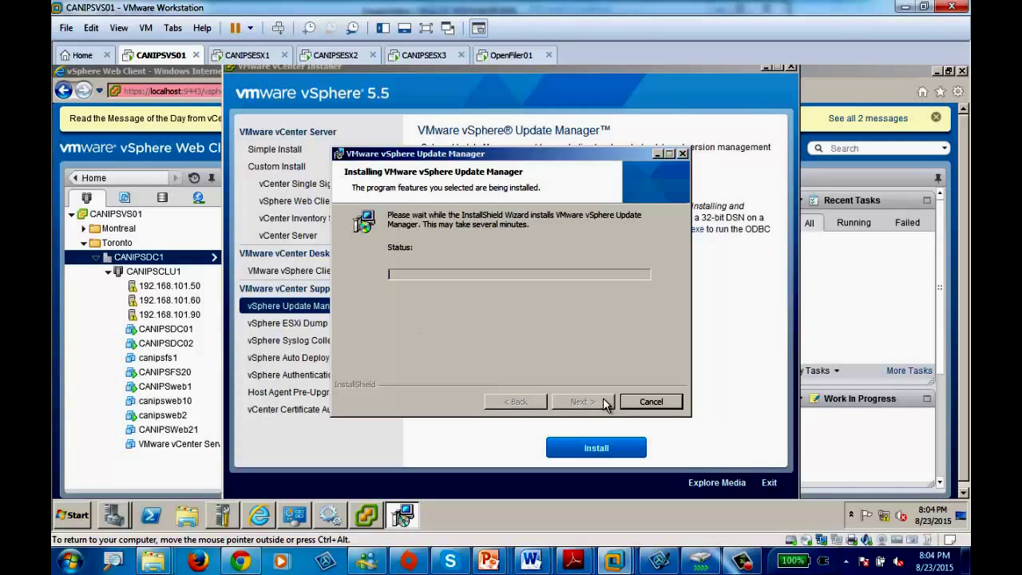
mouse_move(741, 561)
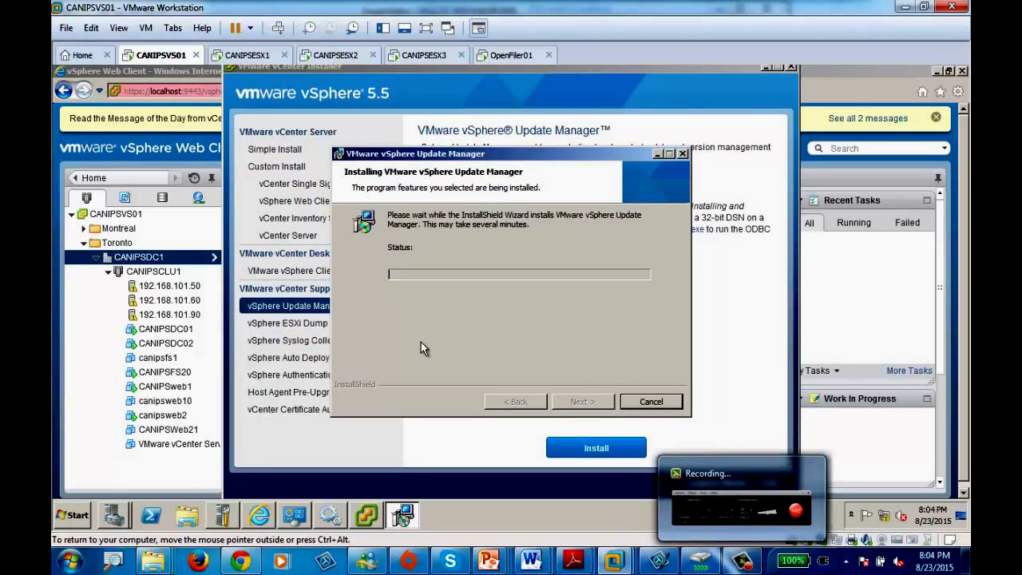
click(742, 563)
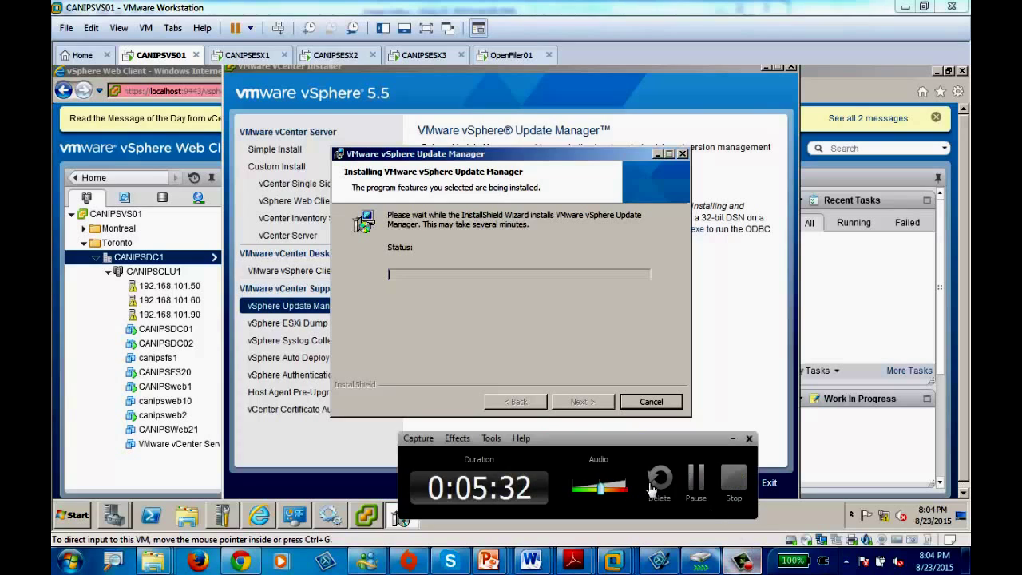
click(696, 487)
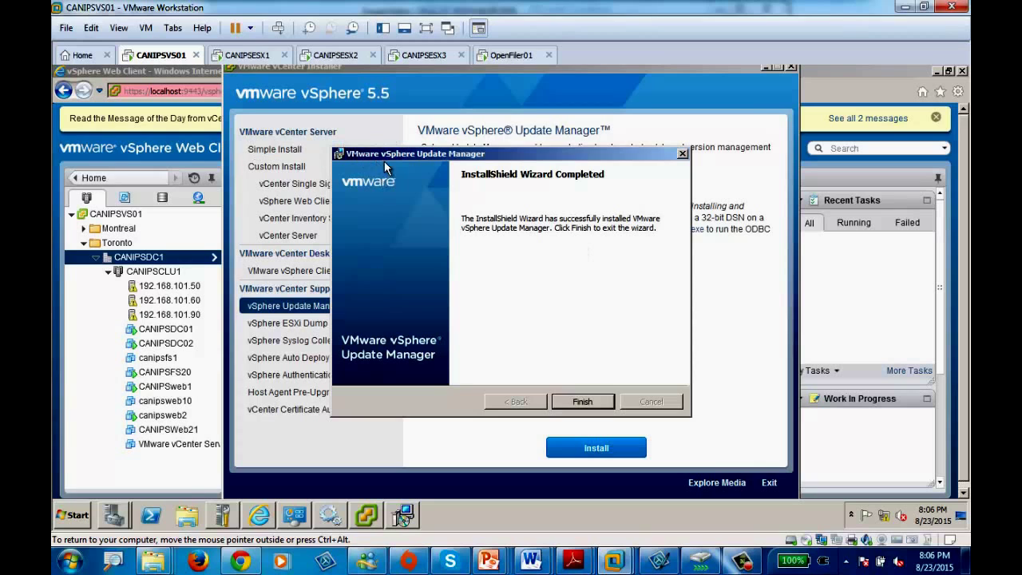
Step: Finish the Update Manager installation wizard and minimize the vCenter installer
click(584, 402)
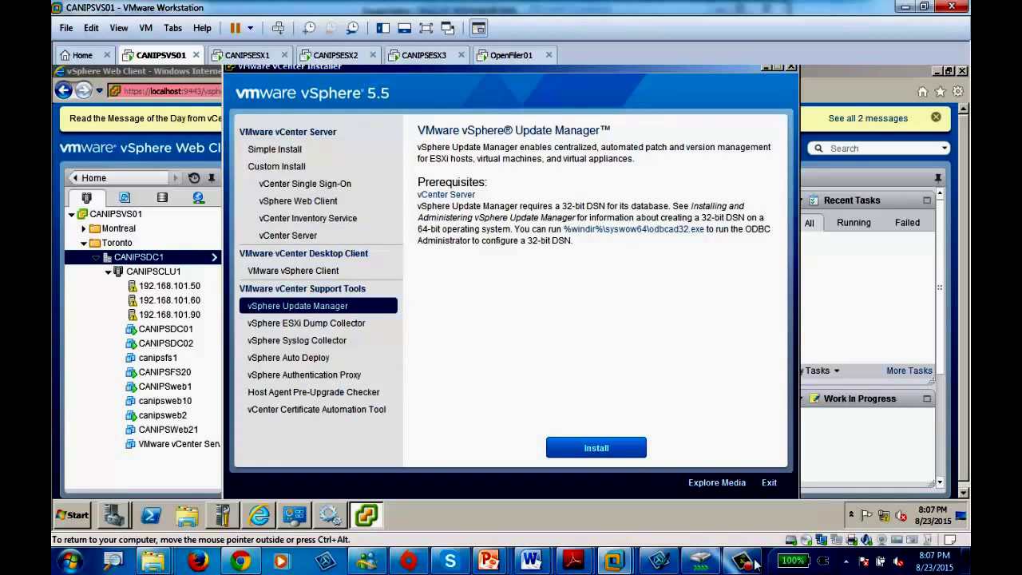
click(838, 541)
click(765, 68)
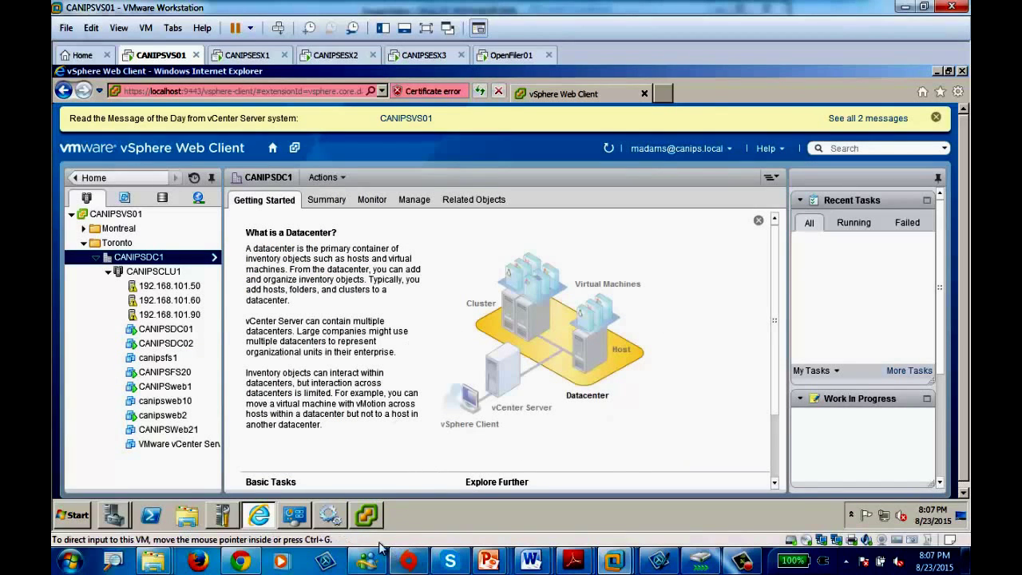
Step: Dismiss the Web Client connection error and clear the desktop by closing the browser, Server Manager and the Windows Server startup window
click(339, 177)
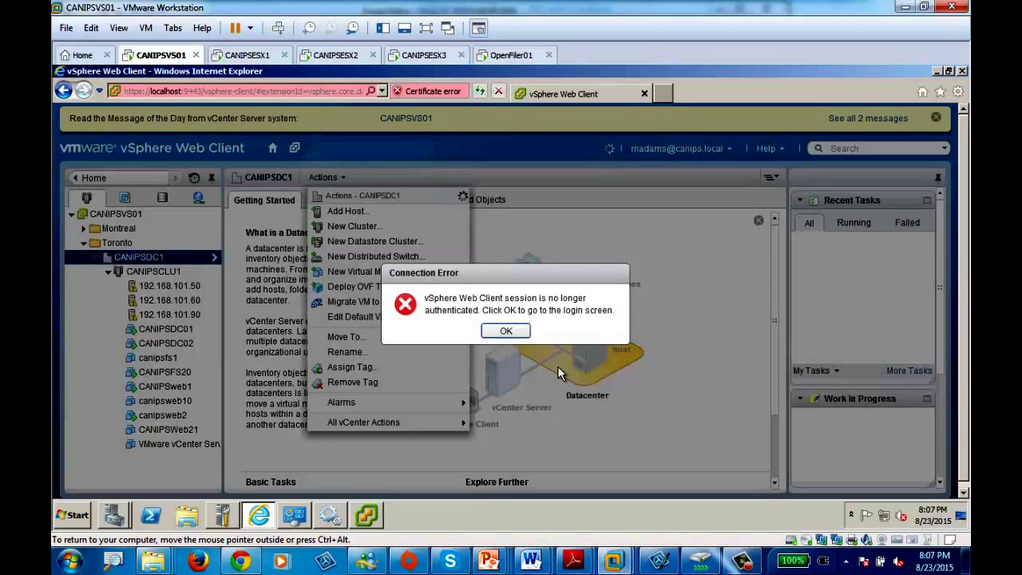
click(506, 332)
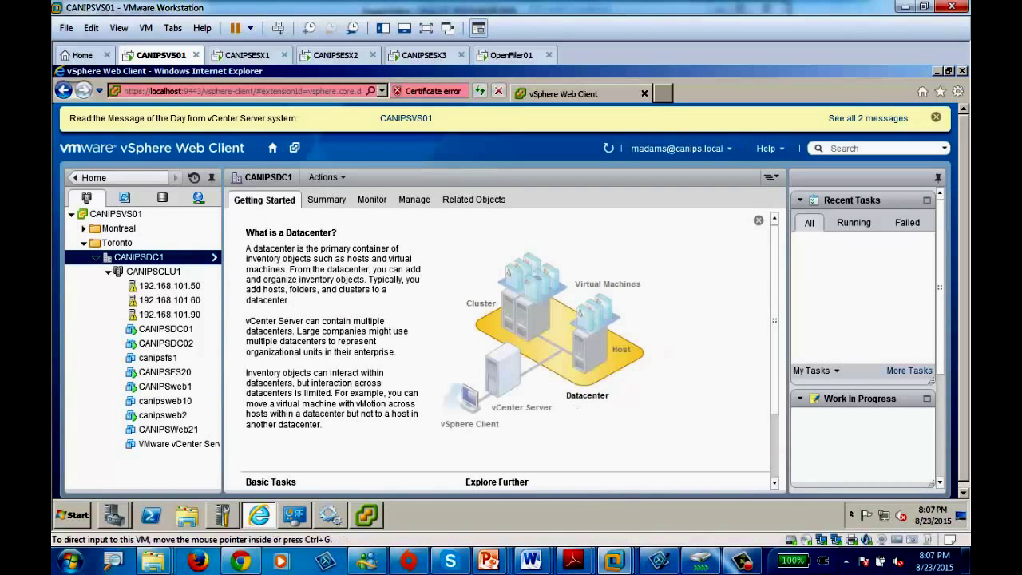
click(962, 71)
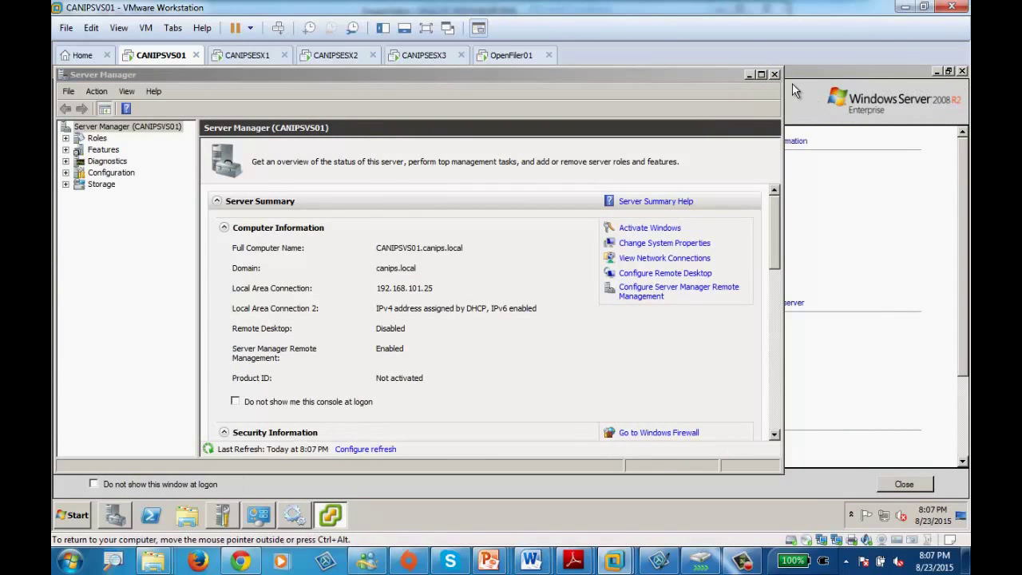
click(774, 74)
click(962, 72)
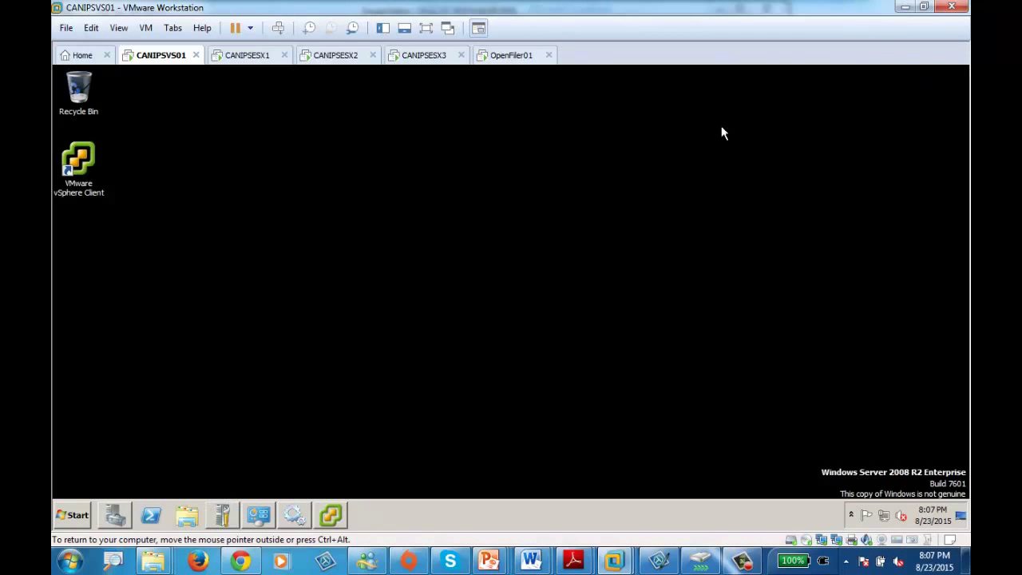
Step: Open the vSphere Client and set the server address to 192.168.101.25, checking it against the Server Manager computer information
double_click(78, 160)
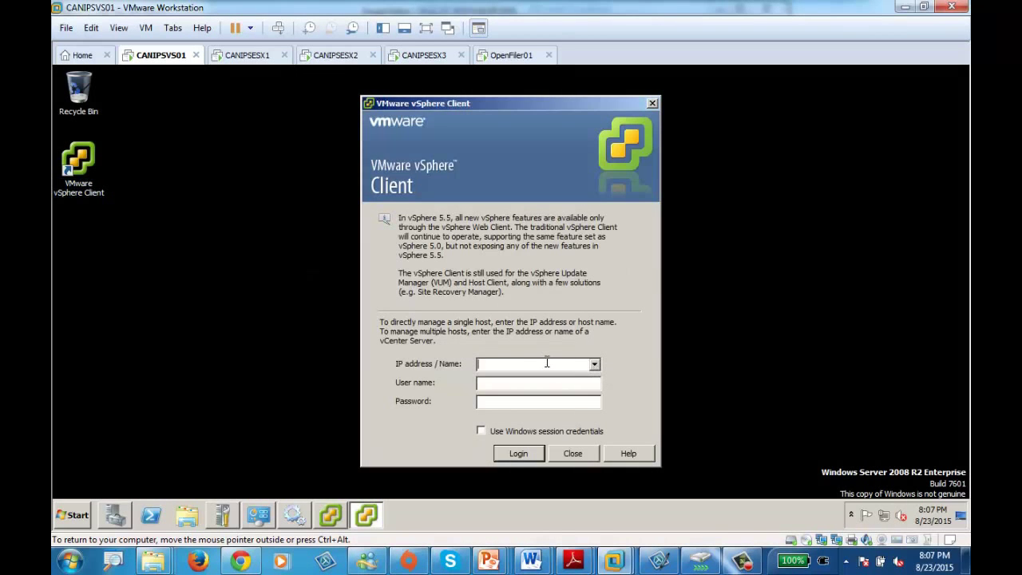
text(192.168.100)
key(BackSpace)
text(1.25)
click(110, 517)
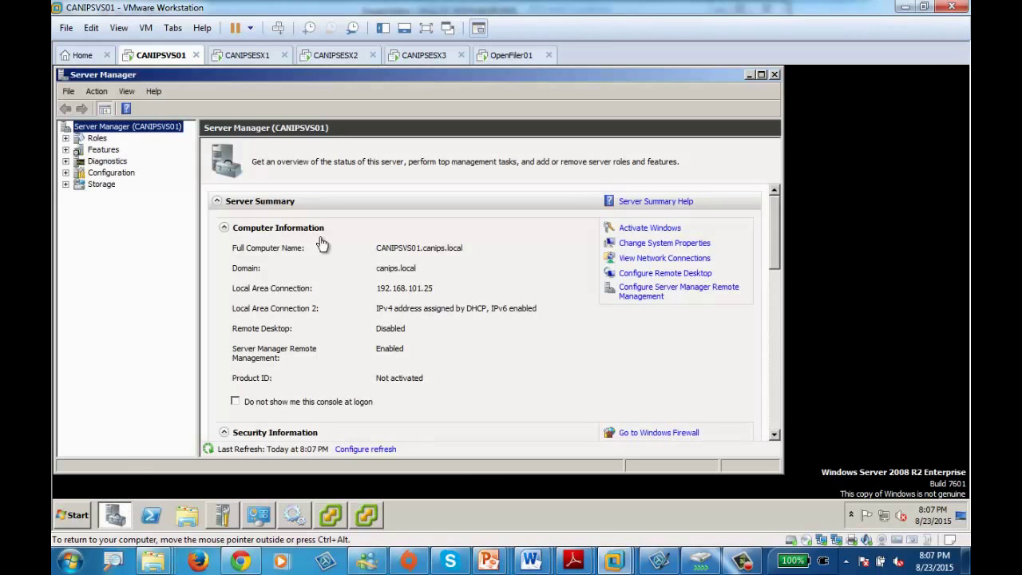
click(749, 75)
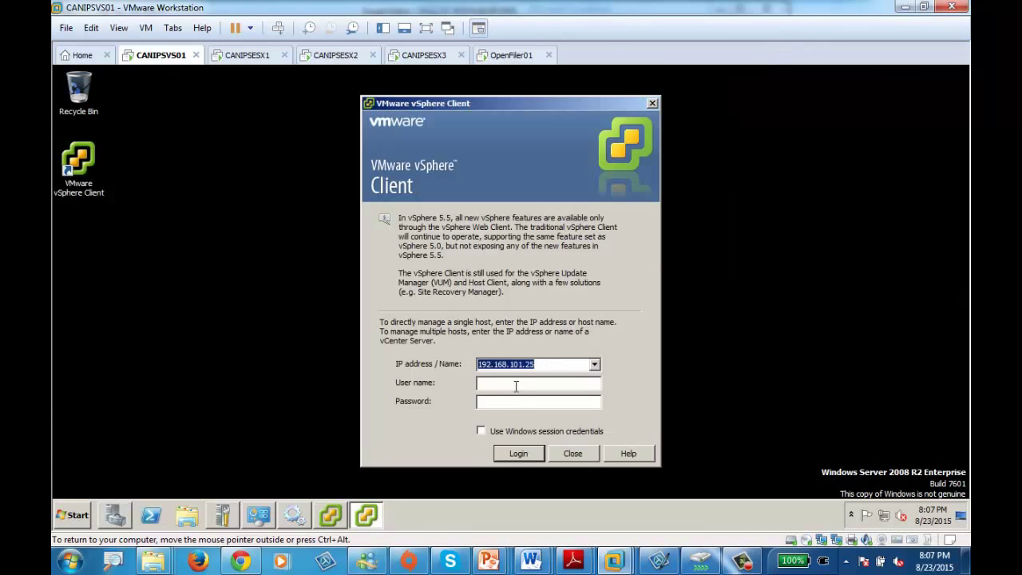
Step: Fill in the vCenter administrator user name and the account password in the login form
click(508, 385)
text(ad)
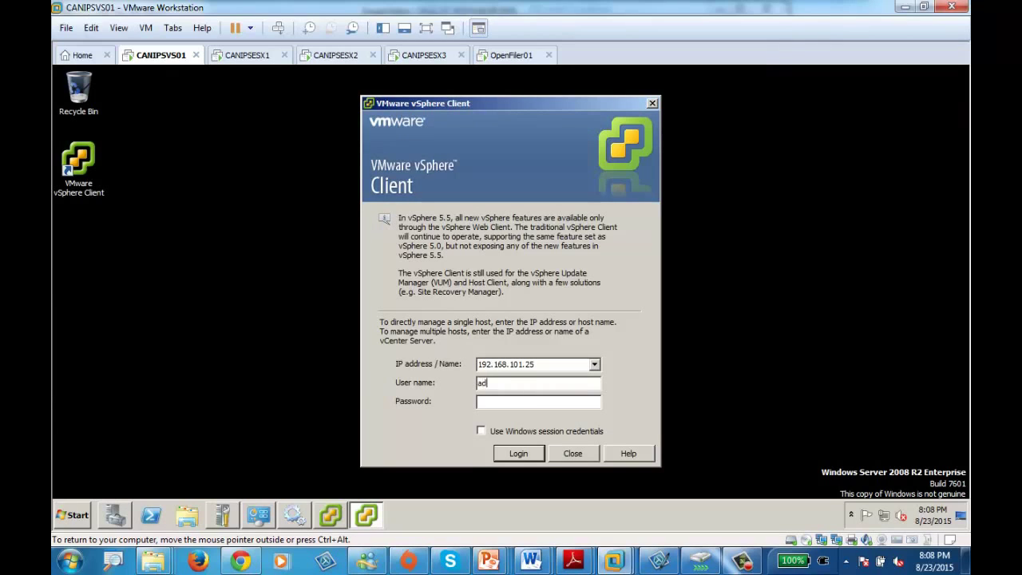
text(ministrat)
text(or@vpshere.local)
click(515, 402)
text(********)
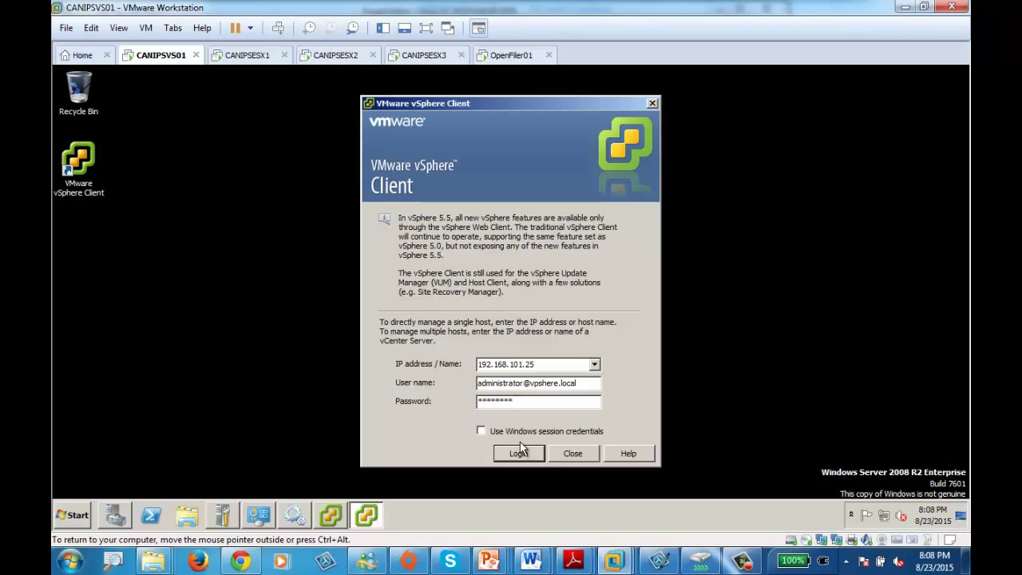
Step: Replace the entered account password and log in to 192.168.101.25, ignoring the SSL certificate warning
key(BackSpace)
key(BackSpace)
key(BackSpace)
key(BackSpace)
key(BackSpace)
key(BackSpace)
key(BackSpace)
key(BackSpace)
text(**********)
click(528, 452)
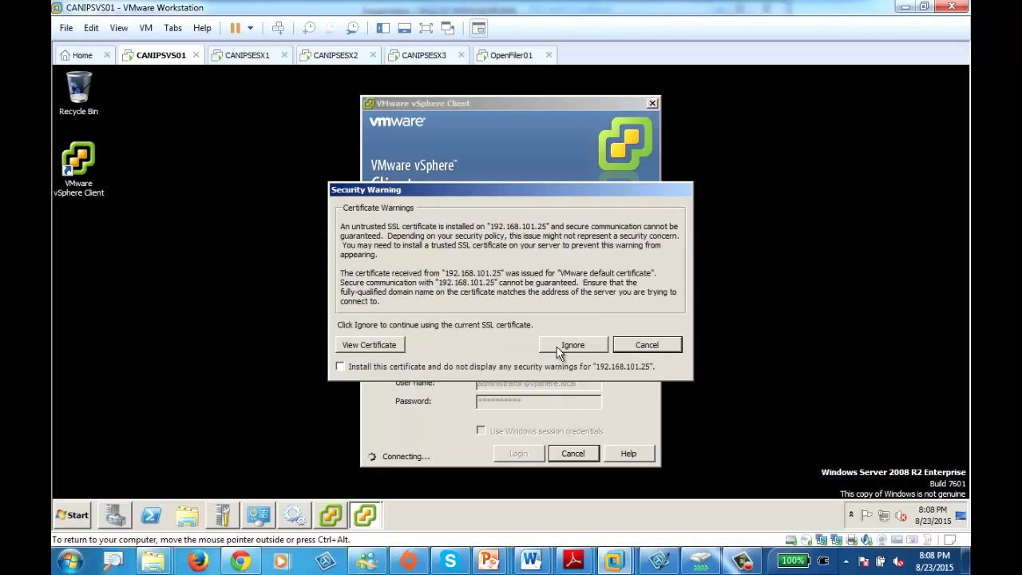
click(572, 345)
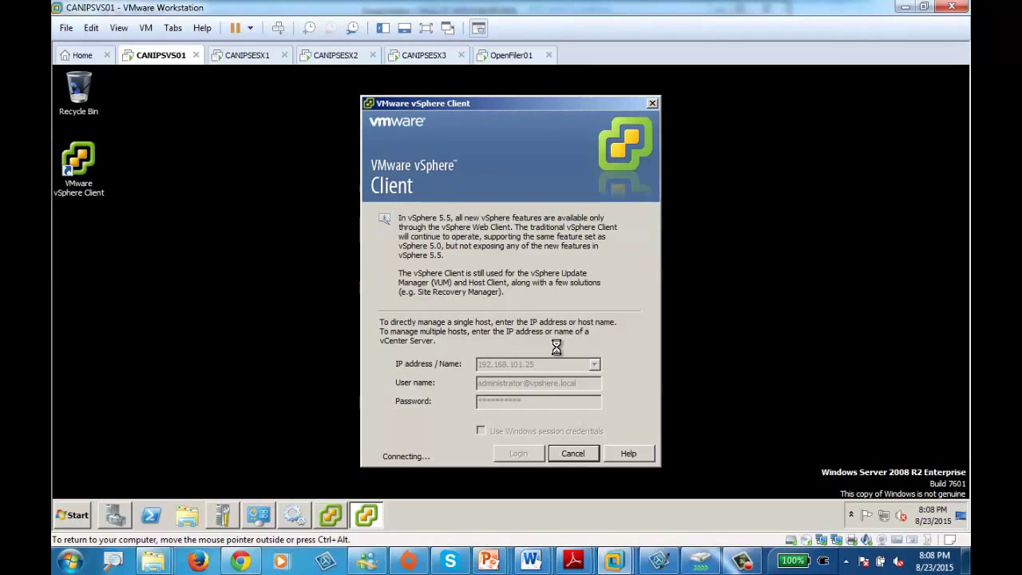
click(743, 561)
click(696, 489)
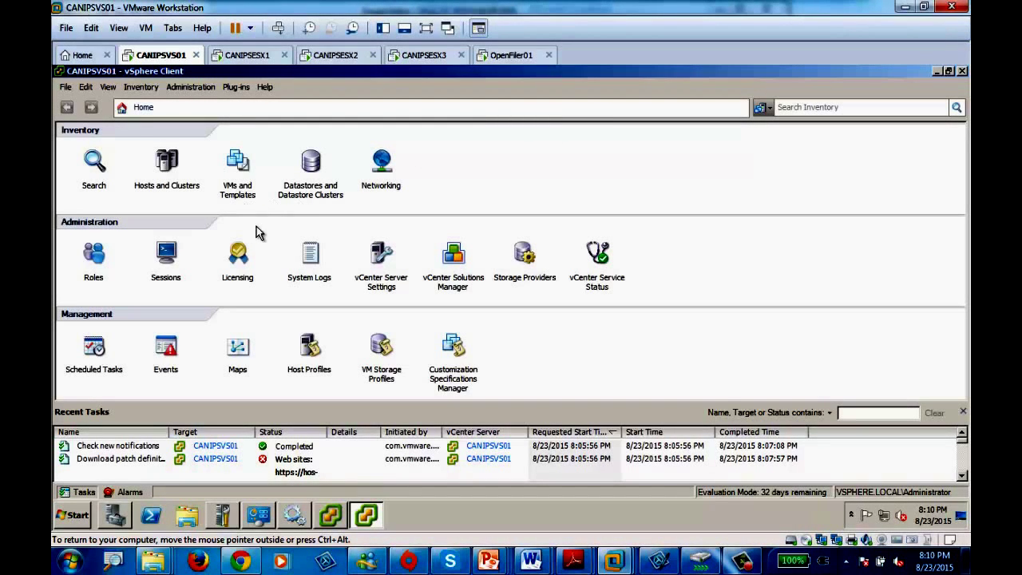
Step: Open the Plug-in Manager, widen its Status column, and download and install the VMware vSphere Update Manager extension
click(243, 91)
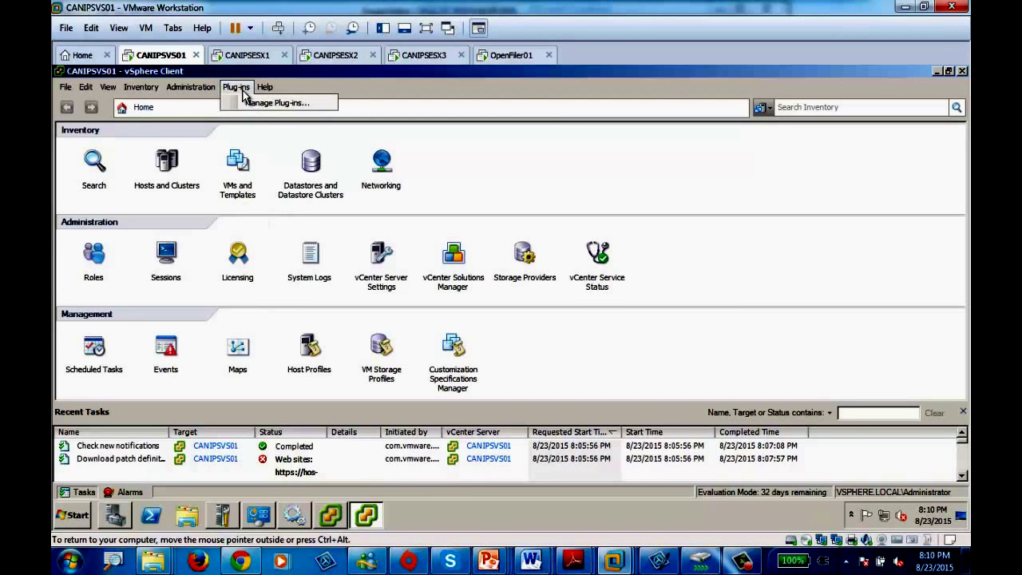
click(282, 106)
click(266, 294)
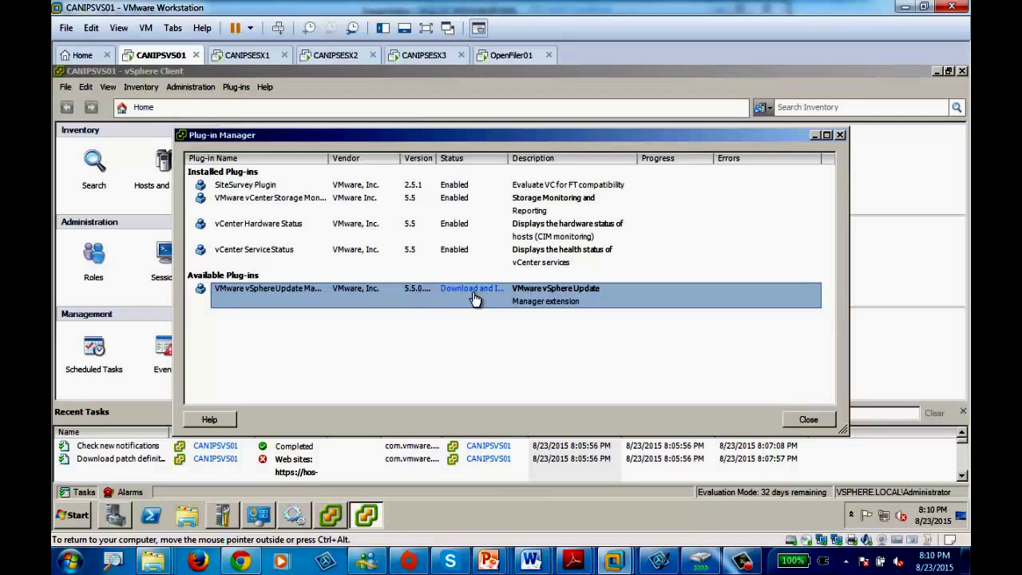
drag(509, 158, 592, 158)
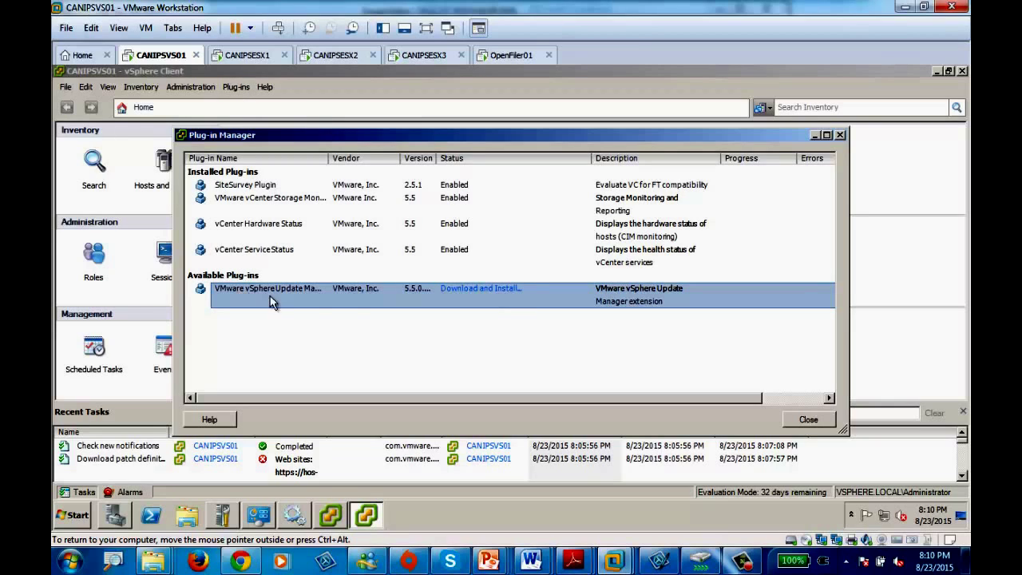
click(499, 290)
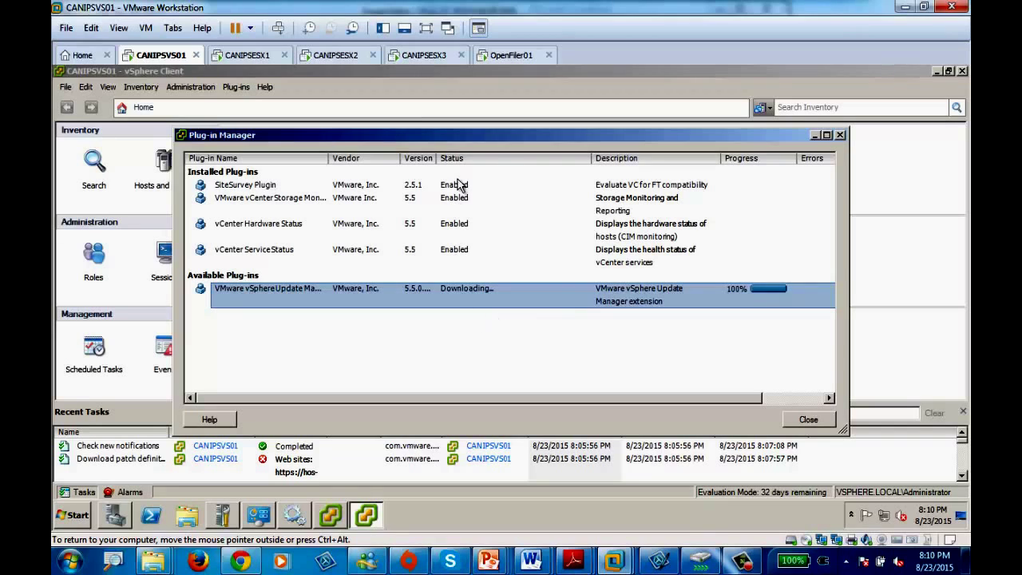
drag(497, 138, 506, 171)
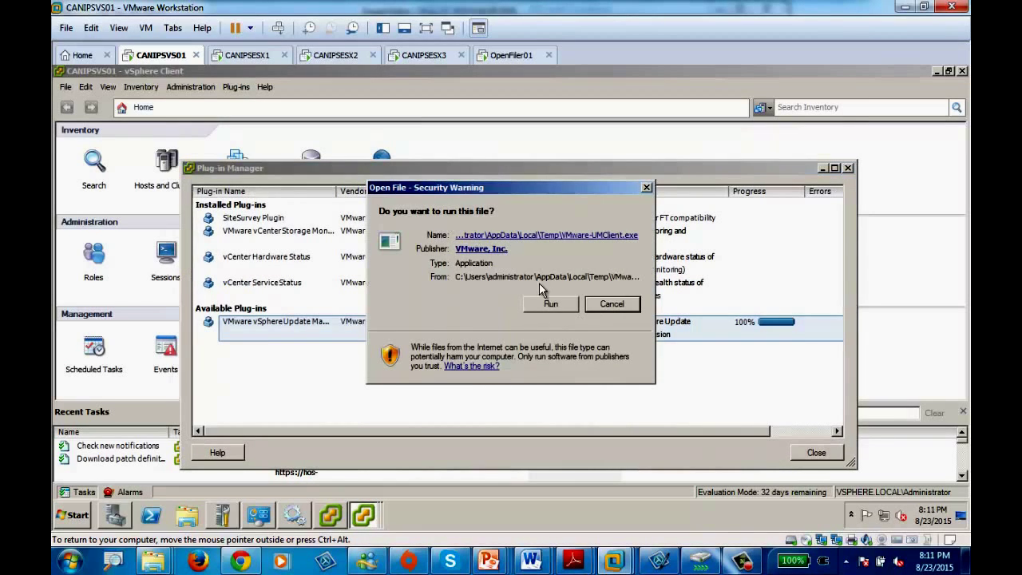
Step: Run the downloaded VMware-UMClient.exe and install vSphere Update Manager Client 5.5, accepting the license agreement
click(742, 560)
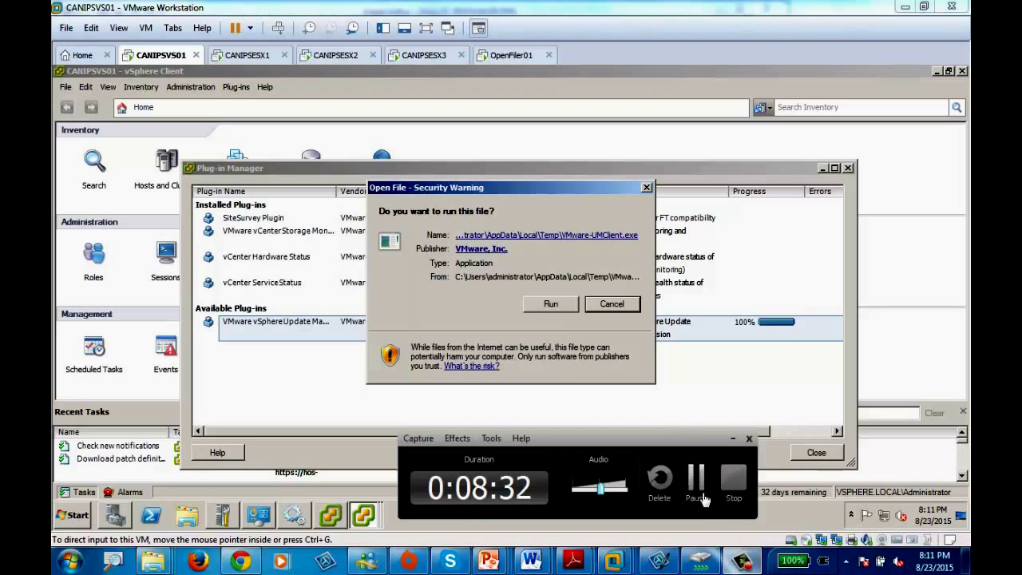
click(548, 305)
click(543, 314)
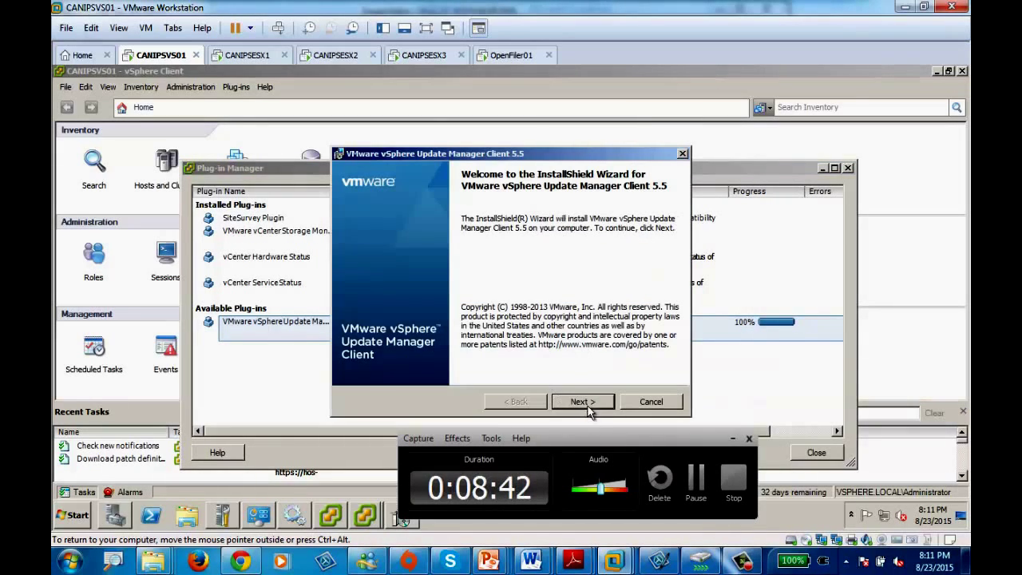
click(583, 401)
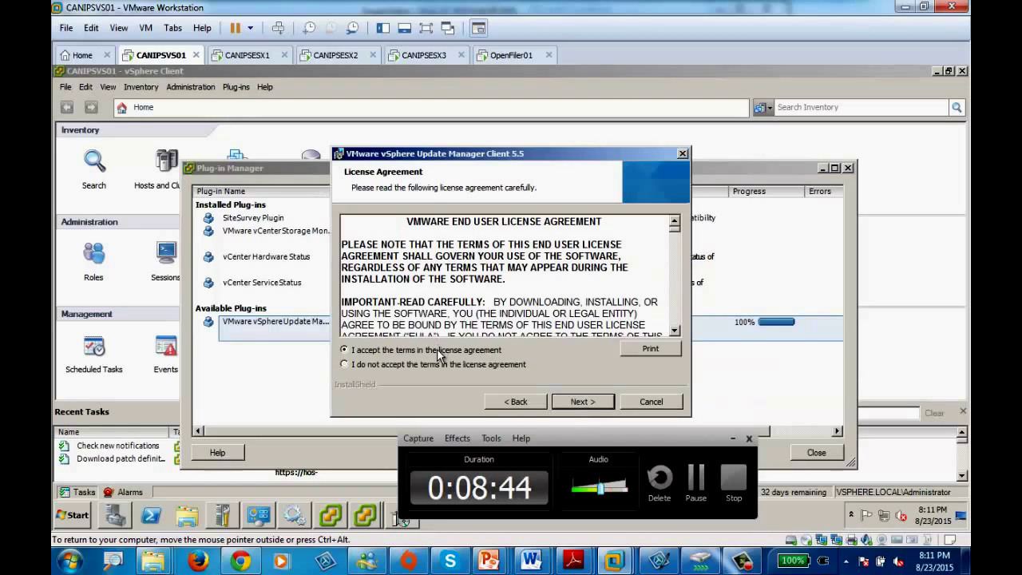
click(582, 402)
click(582, 401)
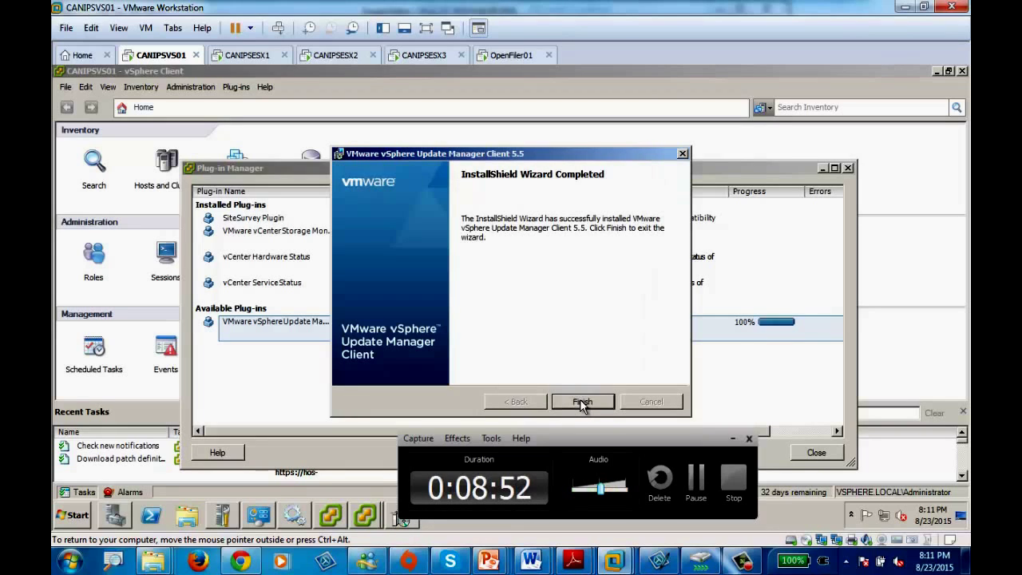
Step: Finish the Update Manager Client wizard, ignore the certificate warning for canipsvs01.canips.local, and close the Plug-in Manager
click(581, 402)
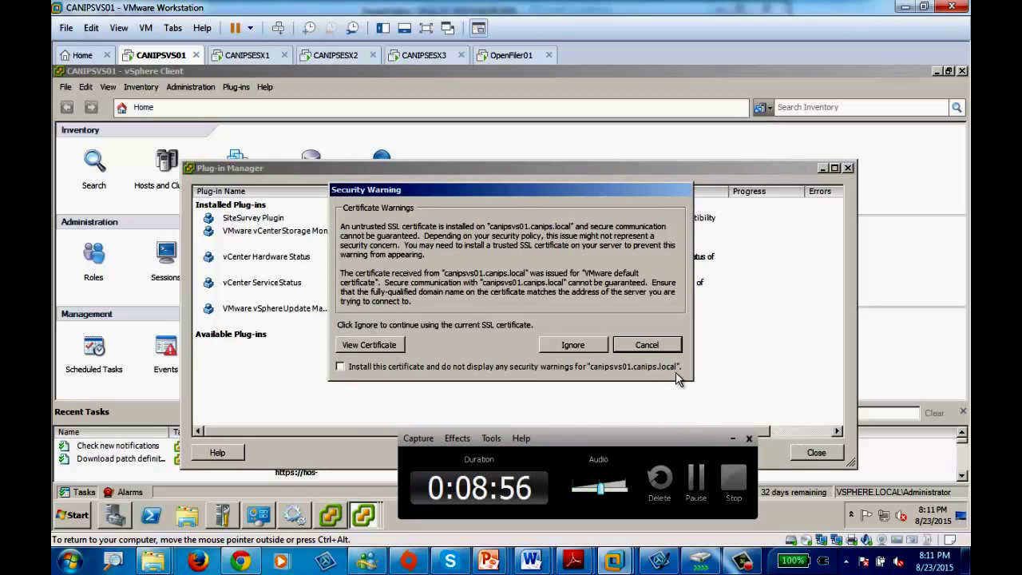
click(573, 344)
click(814, 453)
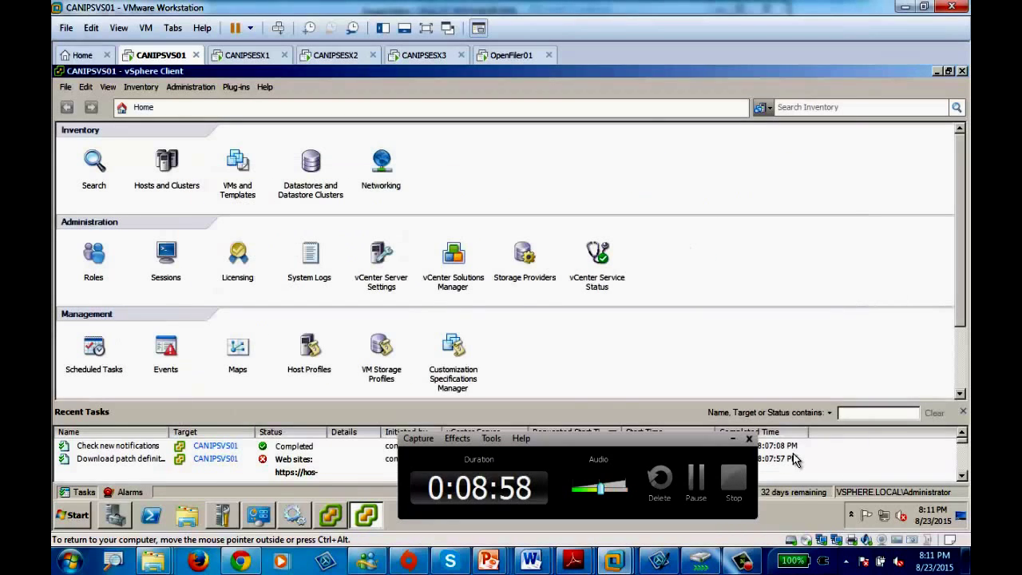
Step: Check the Solutions and Applications section and the Plug-in Manager for the Update Manager extension, closing the manager when done
scroll(955, 408, down, 3)
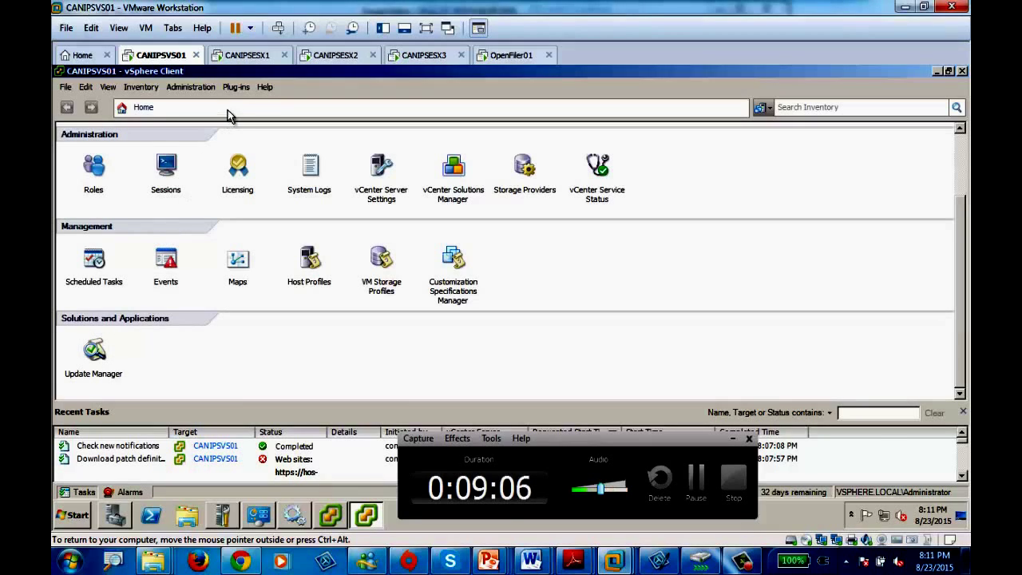
click(234, 88)
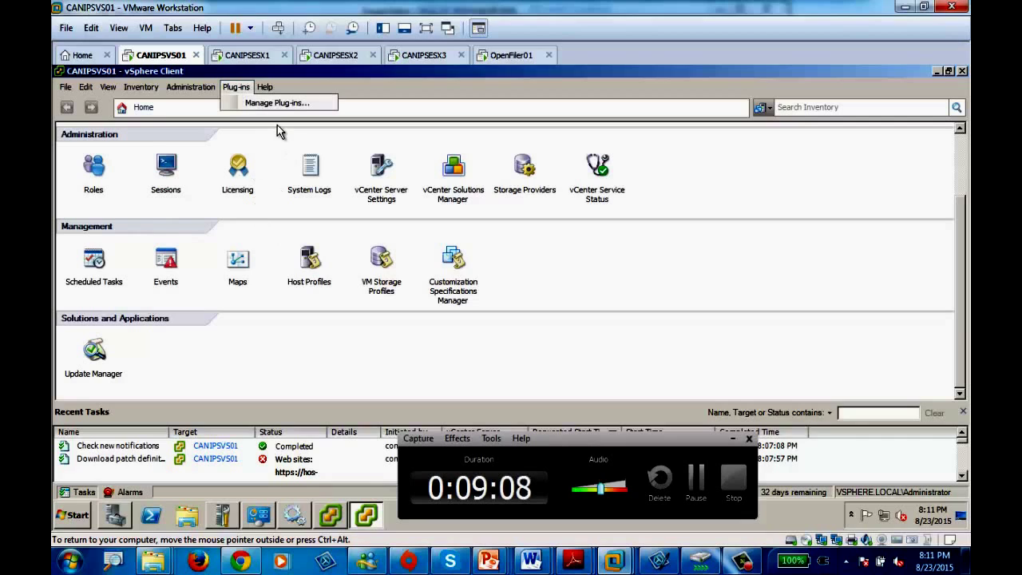
click(300, 102)
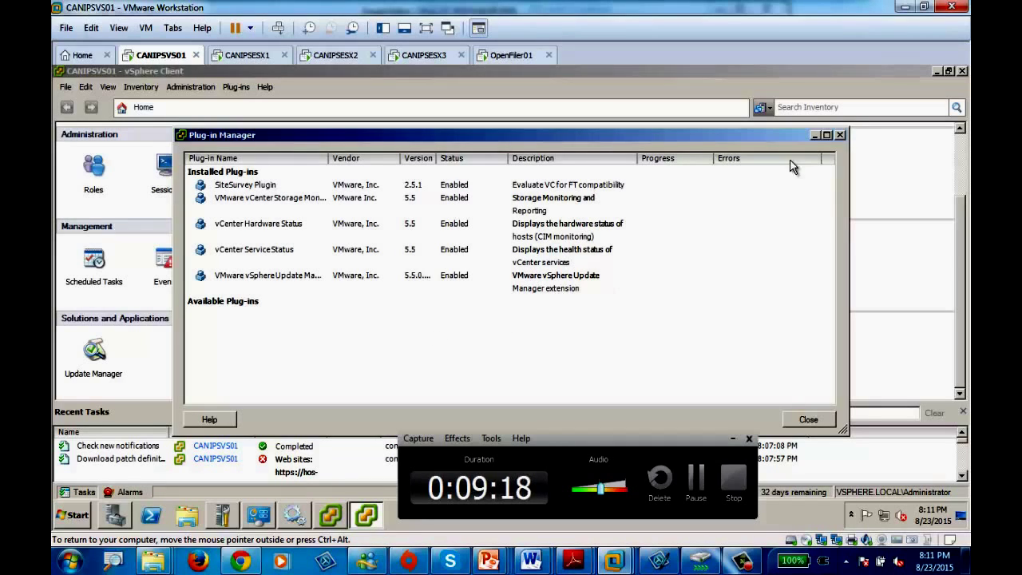
click(839, 135)
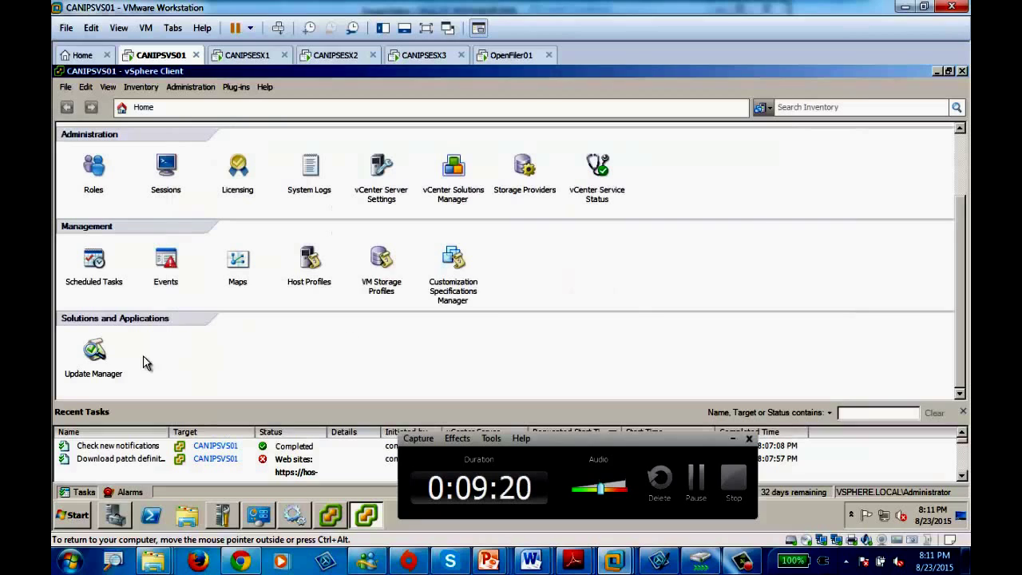